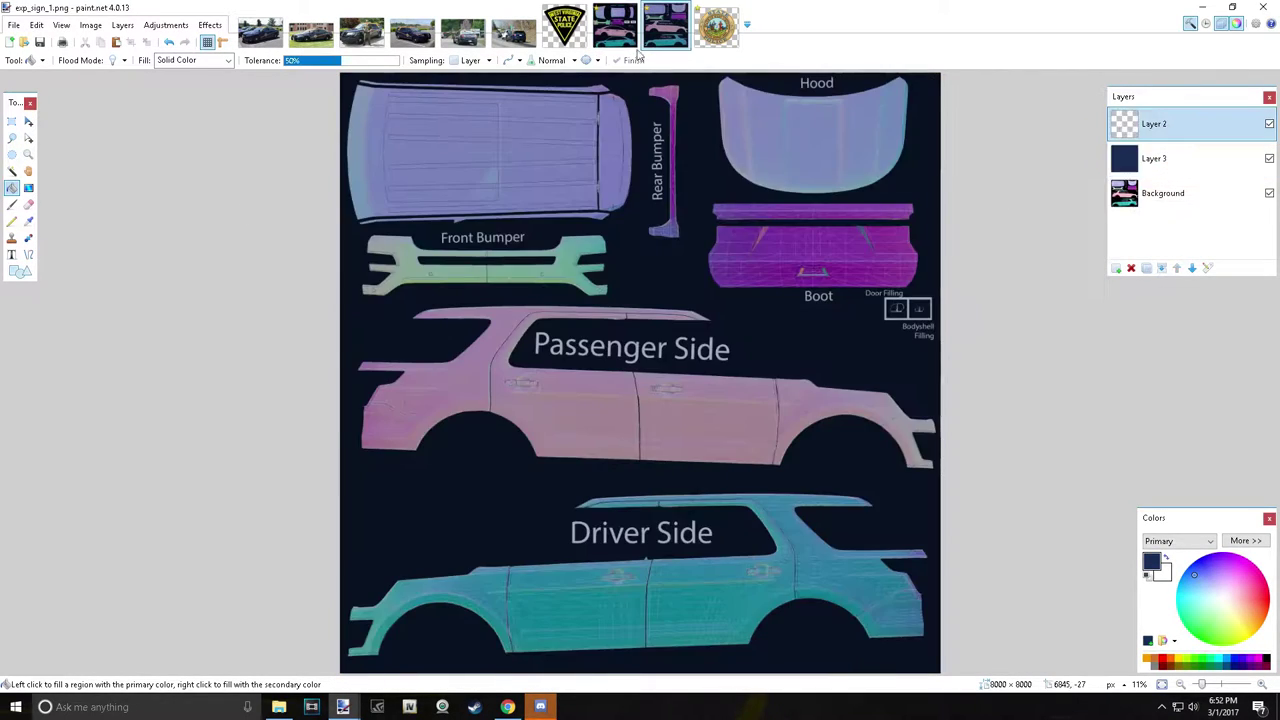
# Sample the tan-orange (E09B5A) from the police photo and fill the passenger-side roof arch.
pyautogui.click(268, 36)
pyautogui.press('k')
pyautogui.click(320, 38)
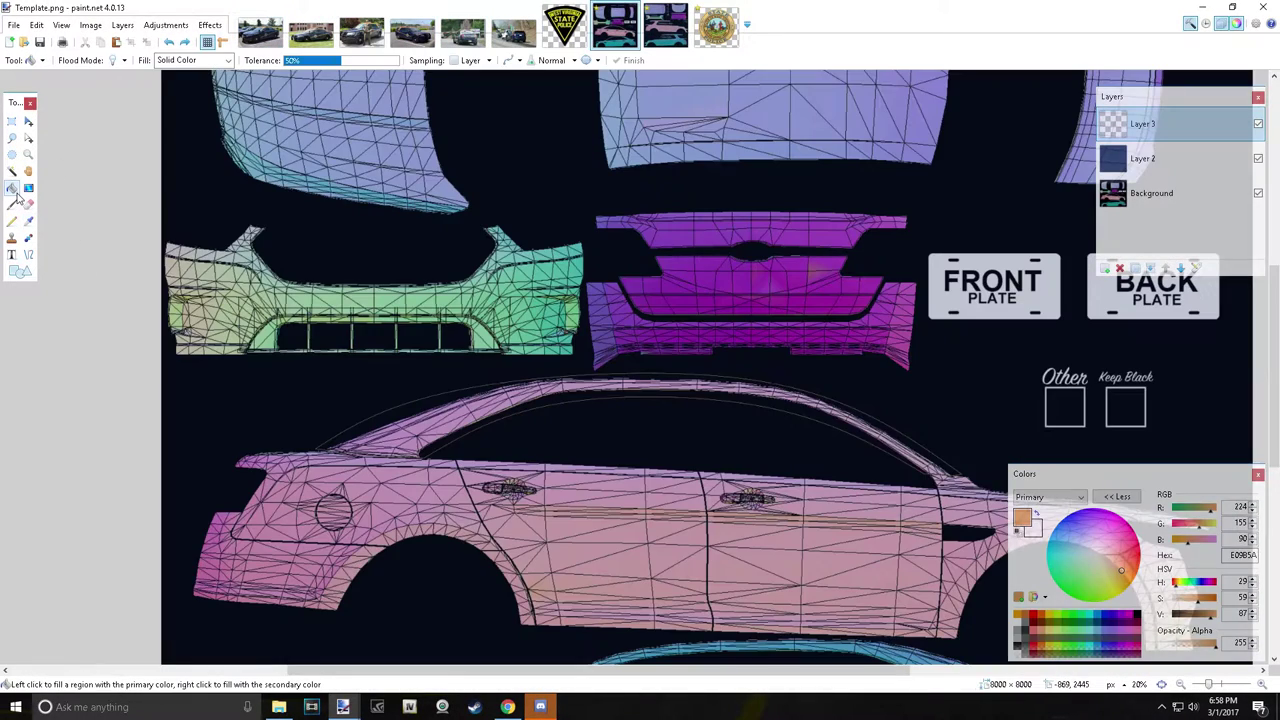
pyautogui.click(403, 430)
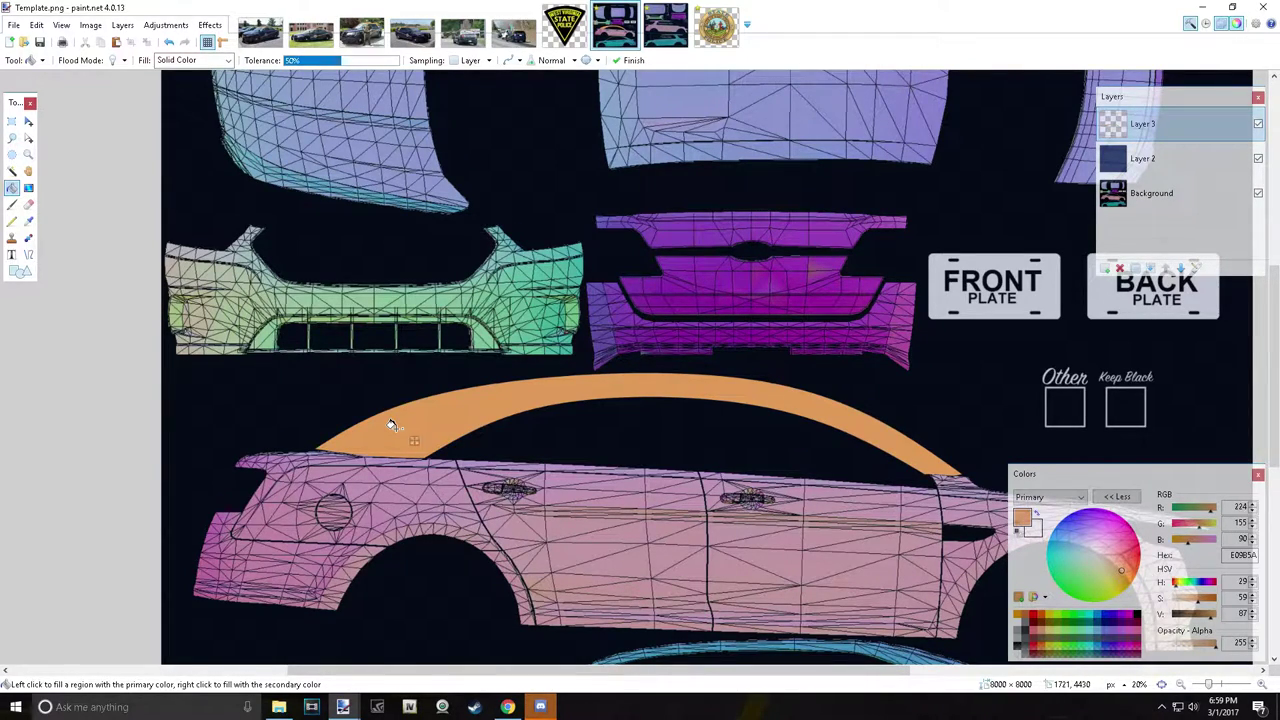
# Darken the orange paint colour slightly, to Value 81.
pyautogui.click(1209, 620)
pyautogui.click(1117, 497)
pyautogui.scroll(-3, 786, 623)
# Duplicate Layer 3 and move the copied roof arch down onto the driver-side car.
pyautogui.click(122, 25)
pyautogui.click(160, 88)
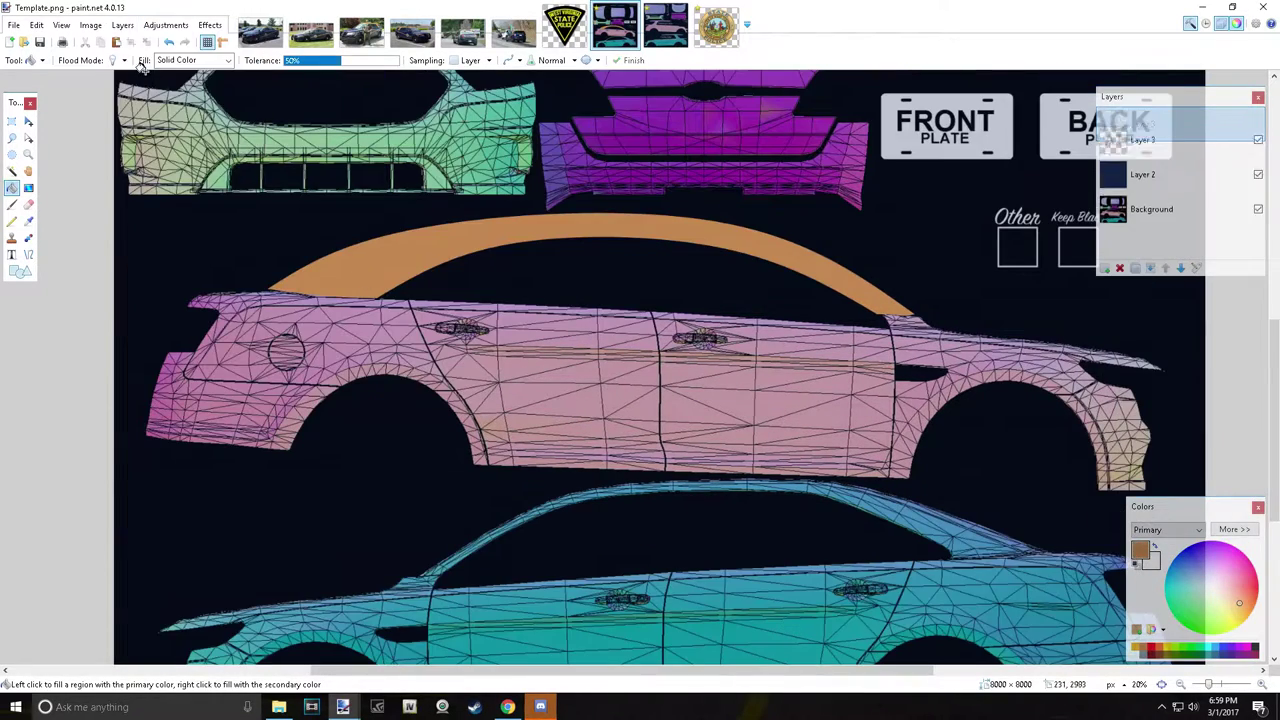
pyautogui.click(28, 121)
pyautogui.moveTo(650, 245); pyautogui.dragTo(650, 520)
# Lower the copied roof-arch layer's opacity in Layer Properties.
pyautogui.doubleClick(1142, 123)
pyautogui.click(634, 403)
pyautogui.scroll(3, 700, 515)
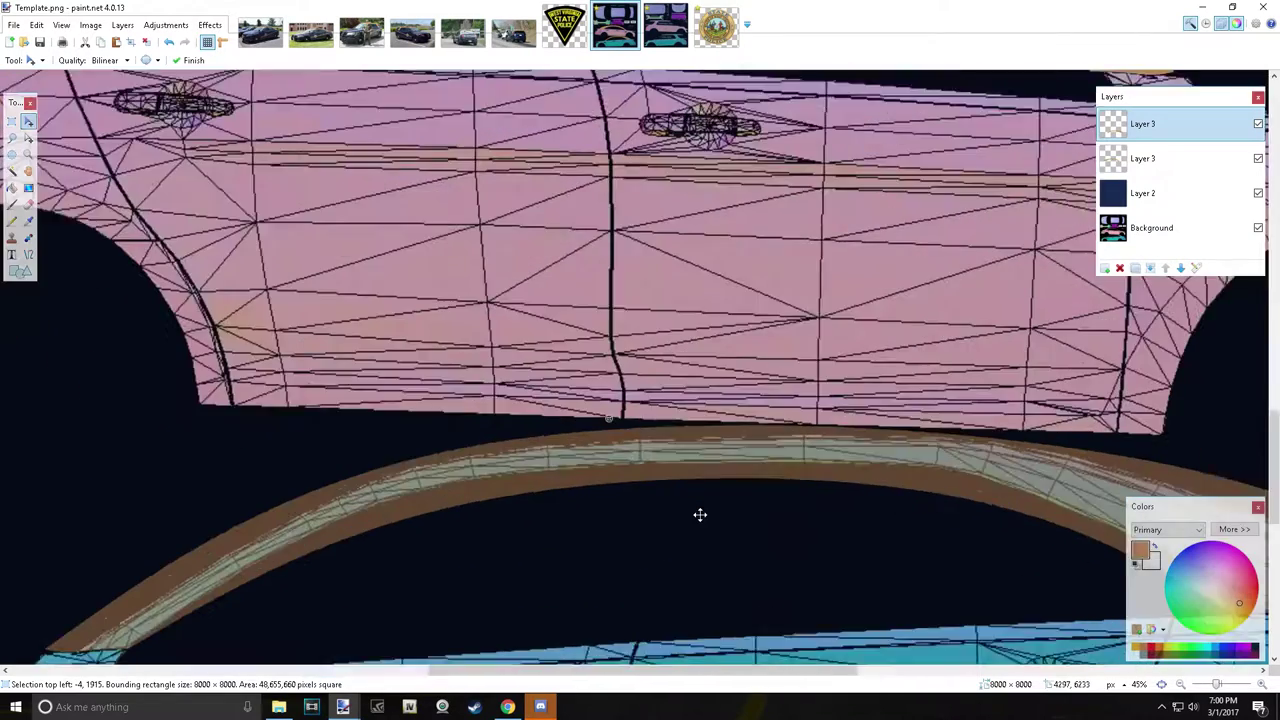
pyautogui.scroll(-5, 700, 515)
pyautogui.press('o')
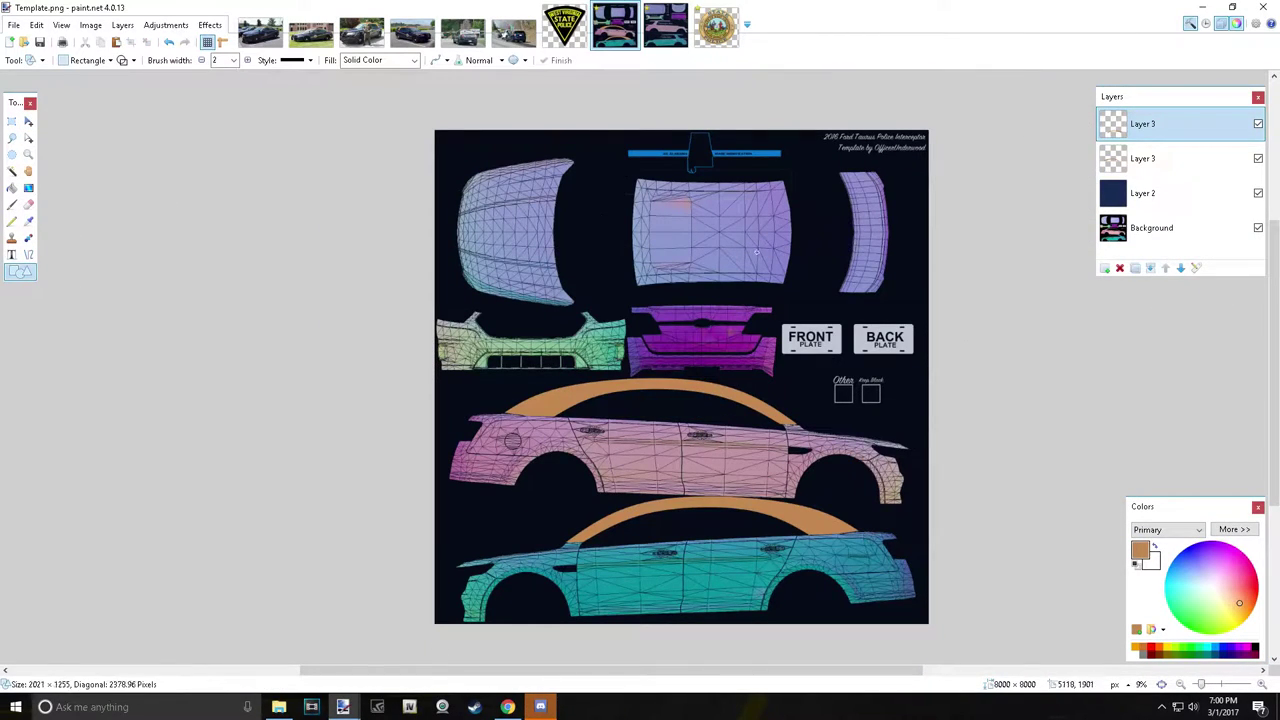
# Fill the roof rectangle with solid orange and bring up the exp_sign_1 template.
pyautogui.press('f')
pyautogui.click(719, 243)
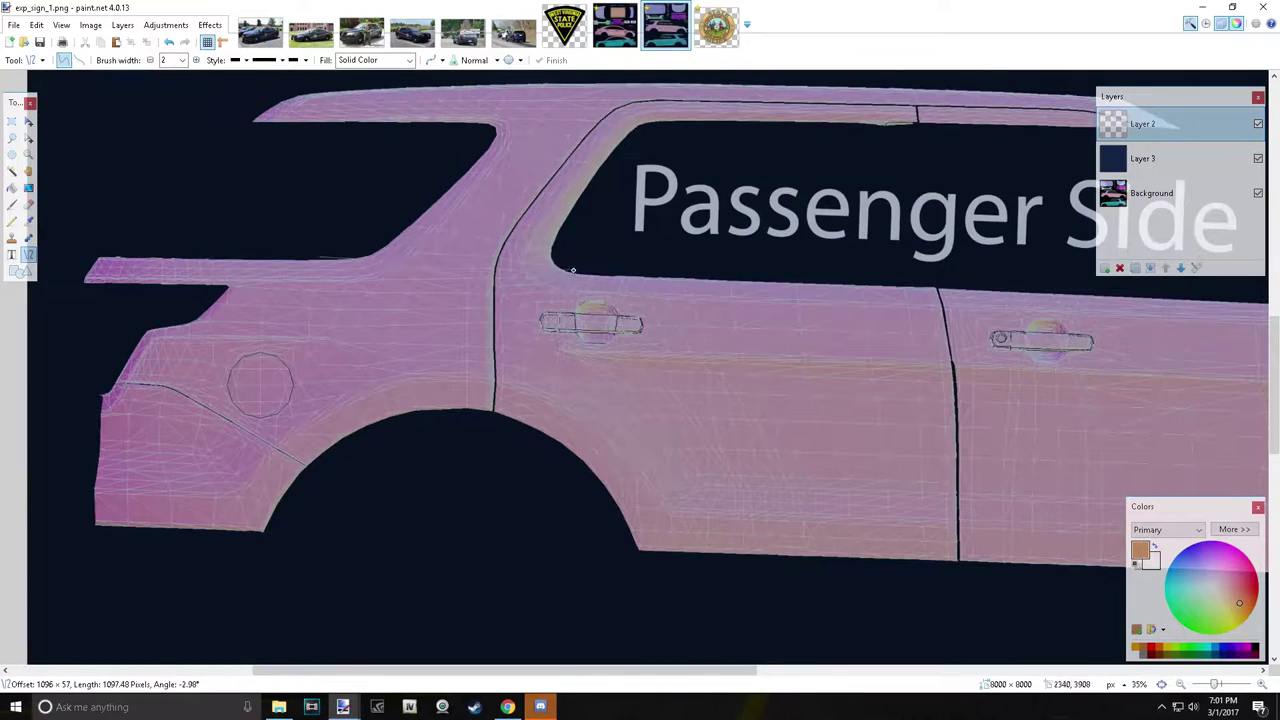
pyautogui.click(410, 35)
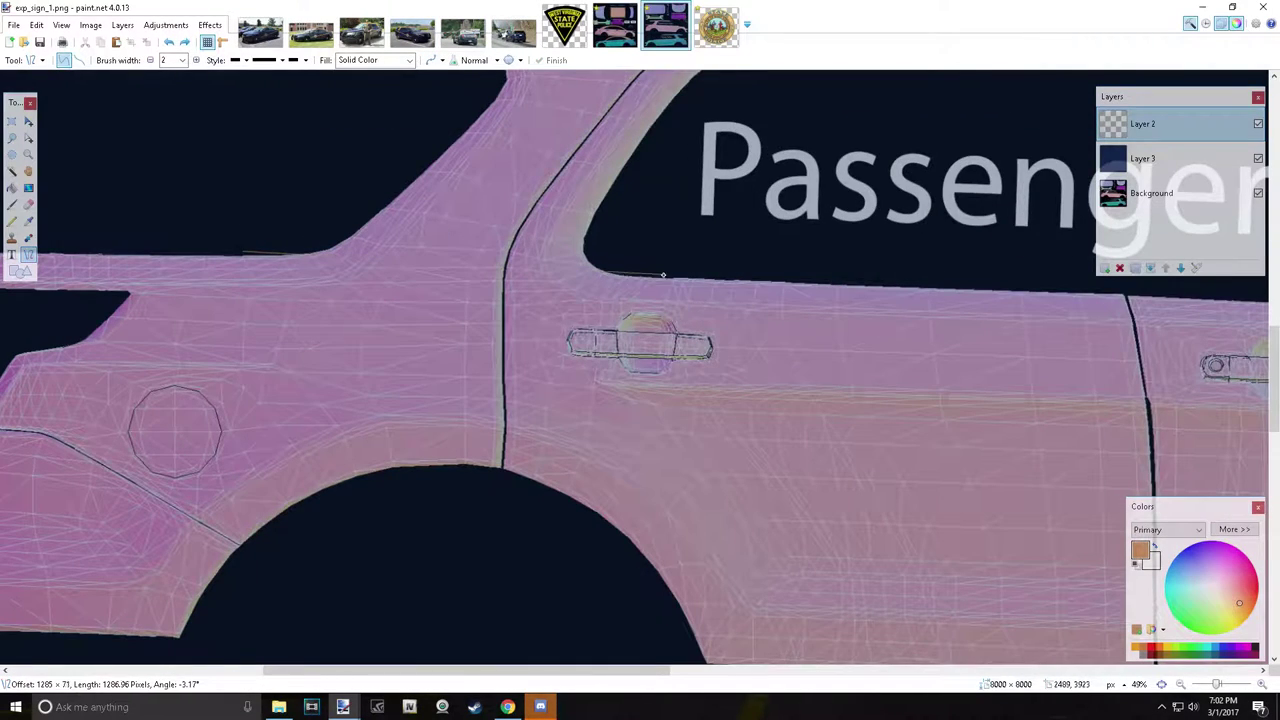
# Trace the SUV's passenger-side window surround as a curved outline and fill it orange.
pyautogui.scroll(-1, 851, 303)
pyautogui.scroll(-2, 394, 263)
pyautogui.scroll(3, 583, 371)
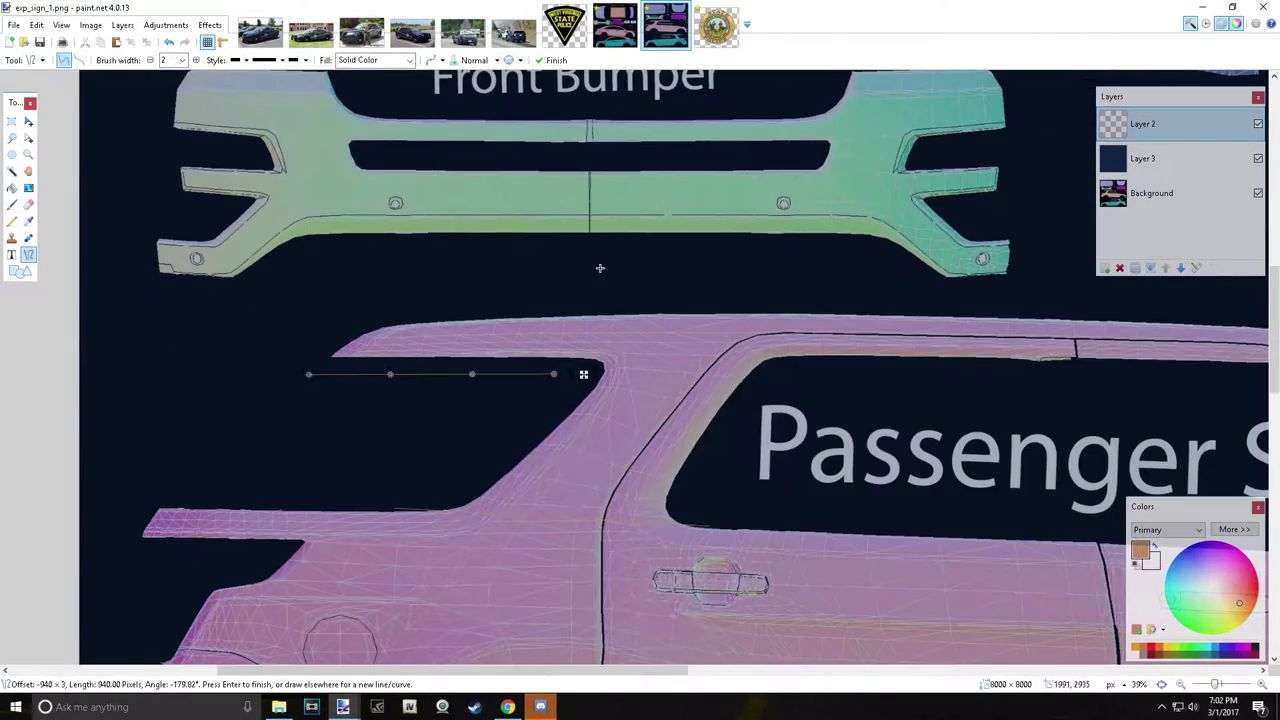
pyautogui.scroll(3, 309, 374)
pyautogui.scroll(1, 309, 374)
pyautogui.scroll(-2, 729, 274)
pyautogui.moveTo(1209, 317); pyautogui.dragTo(1229, 329)
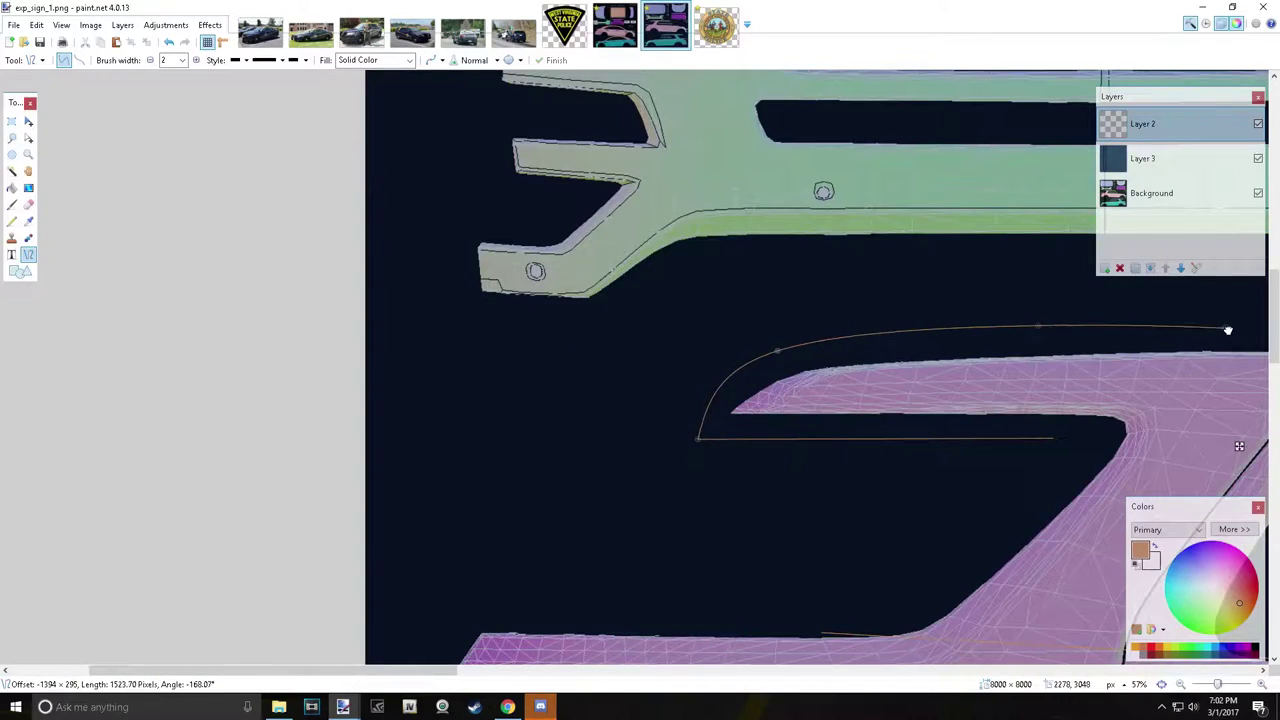
pyautogui.scroll(3, 1229, 329)
pyautogui.scroll(-3, 1057, 435)
pyautogui.scroll(-3, 900, 400)
pyautogui.scroll(-3, 800, 390)
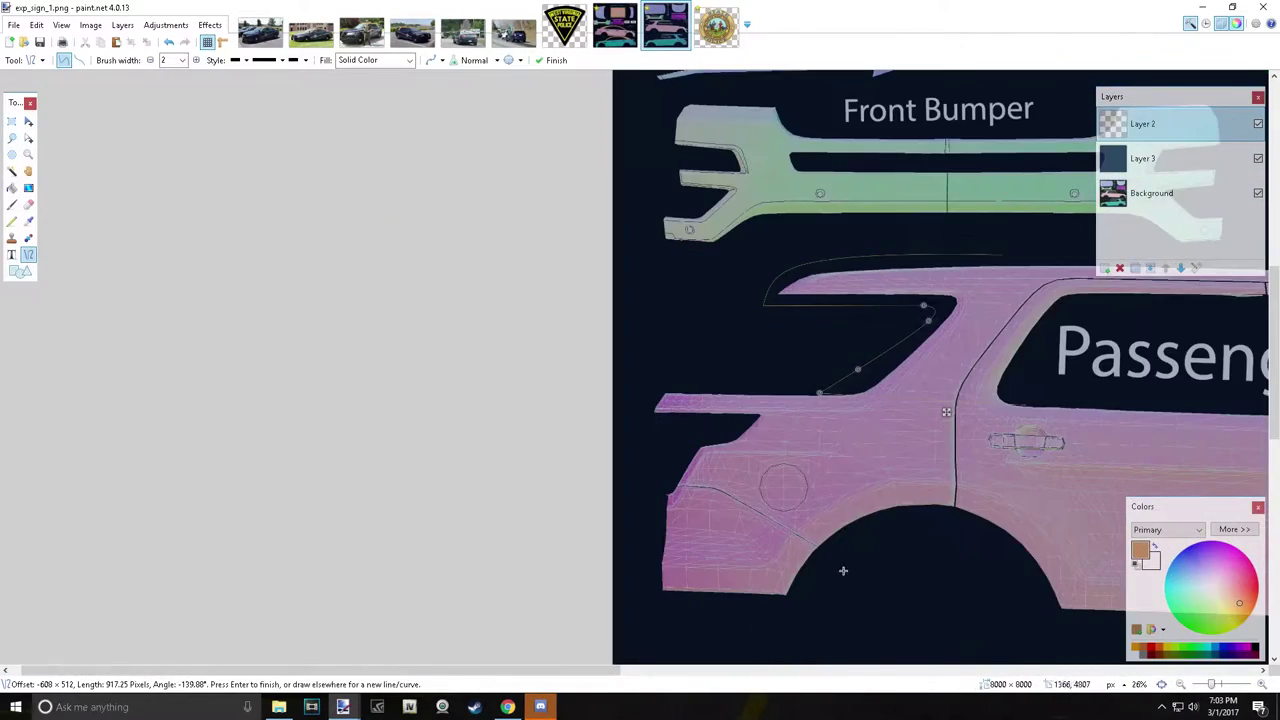
pyautogui.hscroll(5, 298, 411)
pyautogui.scroll(3, 427, 303)
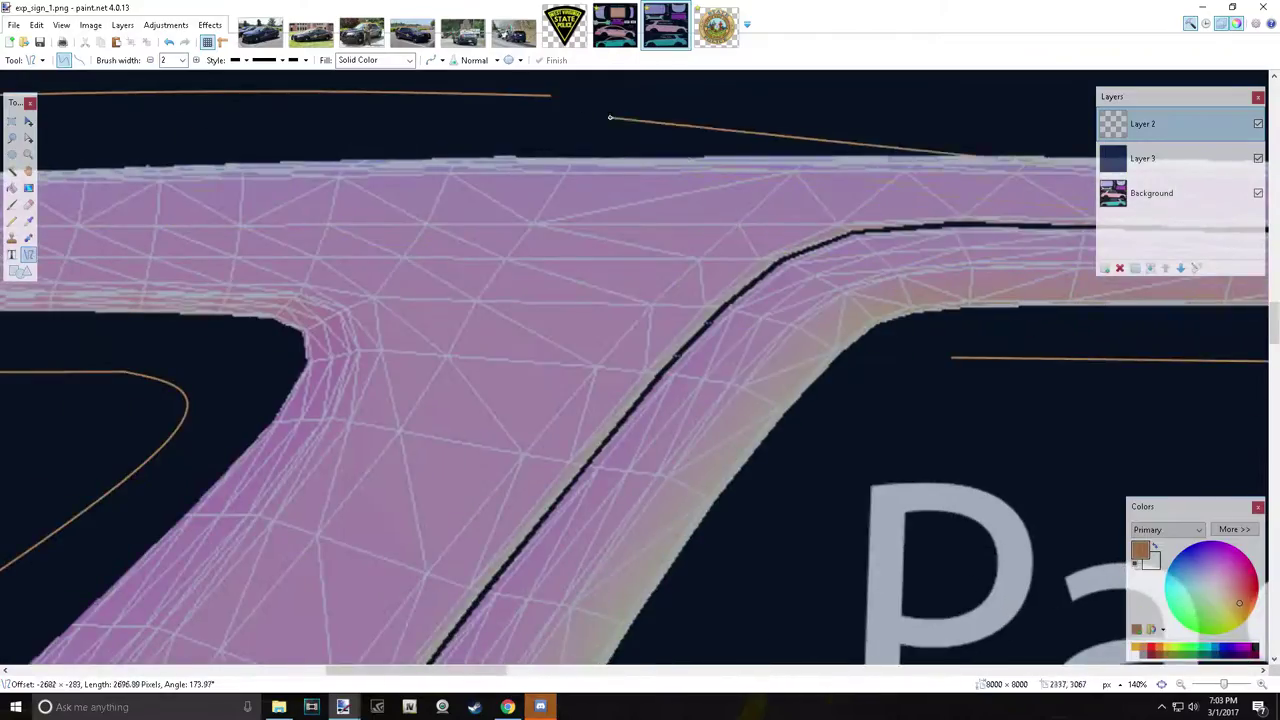
pyautogui.scroll(-3, 772, 135)
pyautogui.scroll(3, 979, 145)
pyautogui.scroll(3, 700, 400)
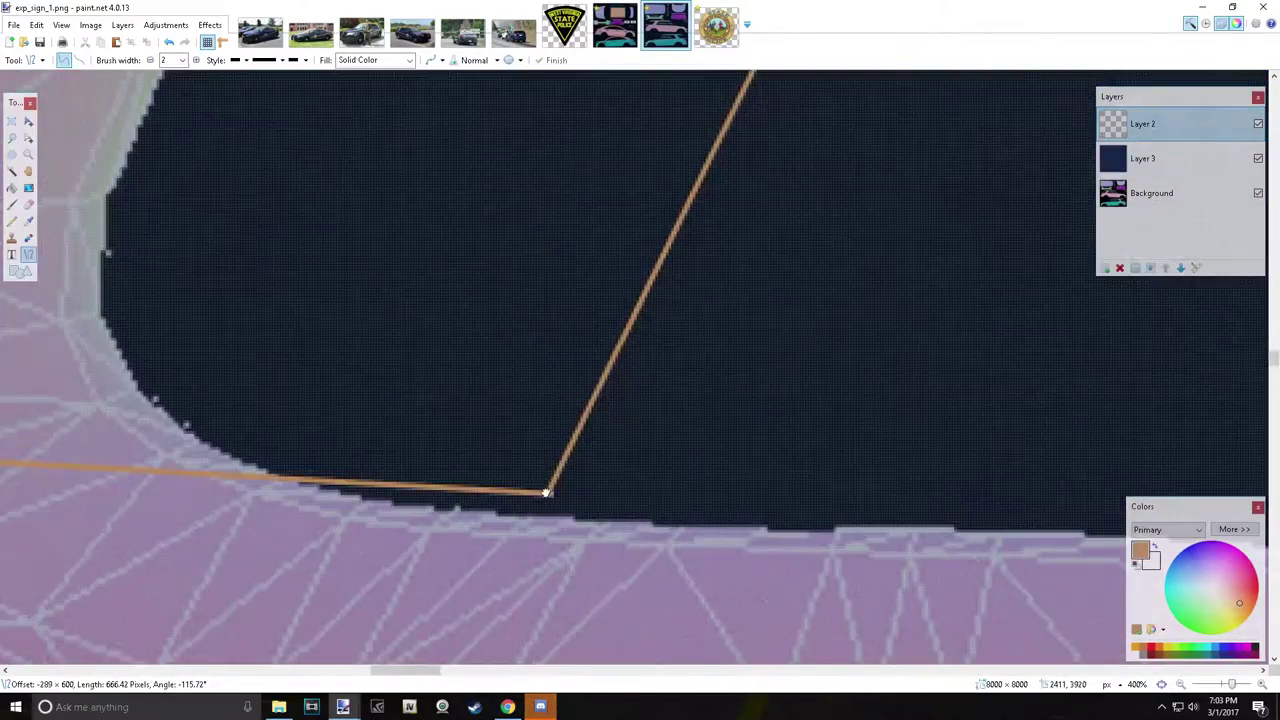
pyautogui.scroll(-2, 946, 374)
pyautogui.scroll(2, 966, 294)
pyautogui.scroll(-4, 737, 557)
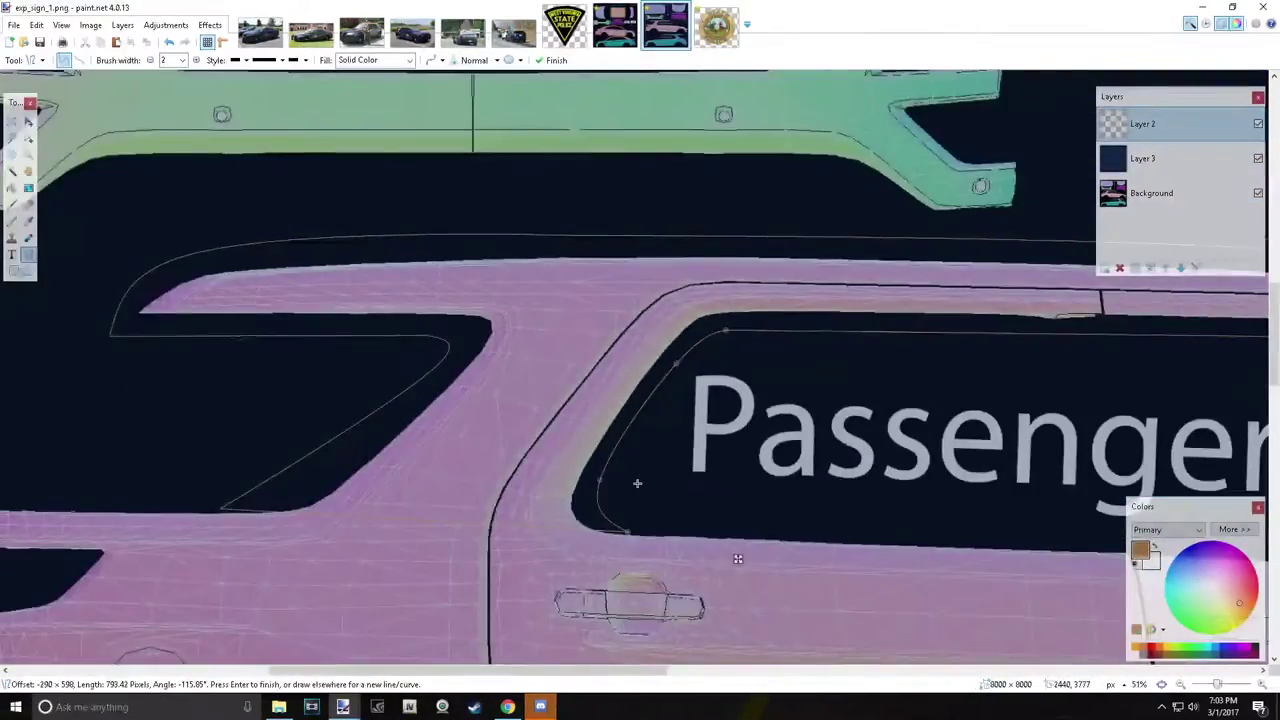
pyautogui.scroll(-3, 700, 500)
pyautogui.press('f')
pyautogui.click(612, 470)
# Duplicate the window-surround layer, move it onto the driver side and lower its opacity.
pyautogui.hotkey('ctrl', 'shift', 'd')
pyautogui.press('m')
pyautogui.scroll(-3, 640, 400)
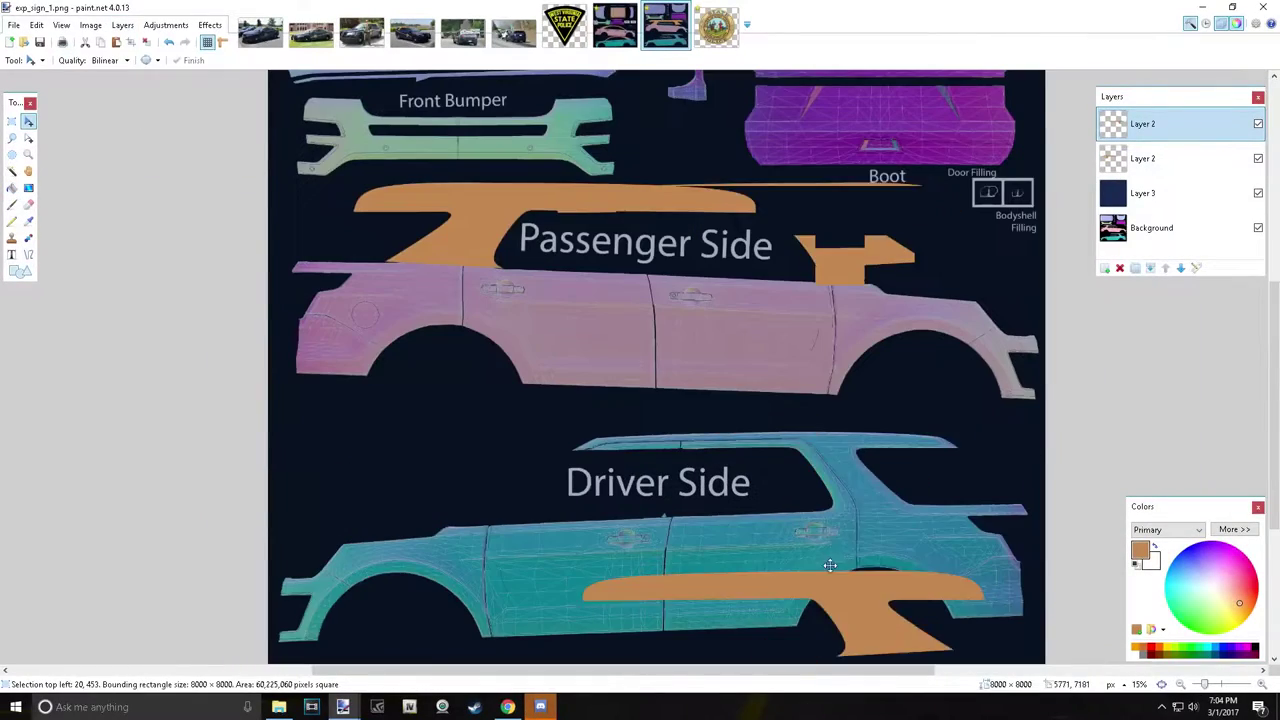
pyautogui.moveTo(600, 230); pyautogui.dragTo(620, 470)
pyautogui.press('F4')
pyautogui.moveTo(720, 380); pyautogui.dragTo(686, 381)
pyautogui.press('Return')
pyautogui.scroll(2, 867, 461)
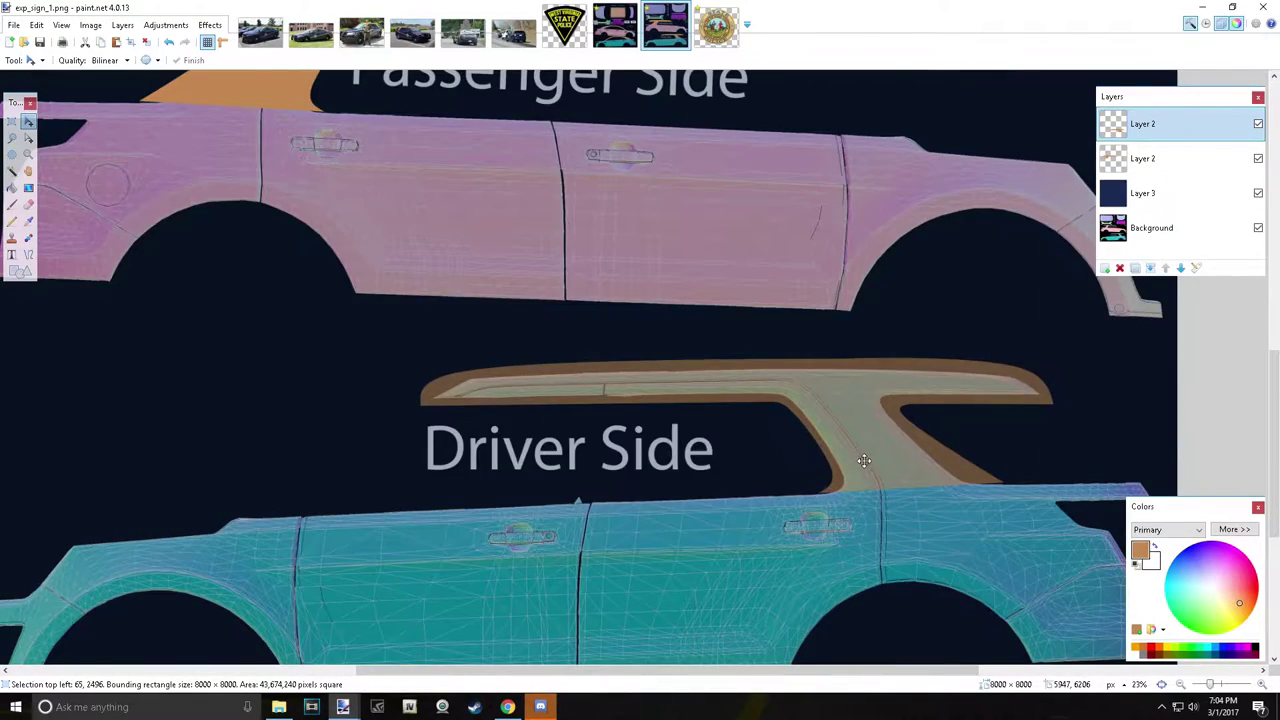
# Draw two parallel diagonal orange stripes, width 30, across the driver-side body.
pyautogui.hotkey('ctrl', 'd')
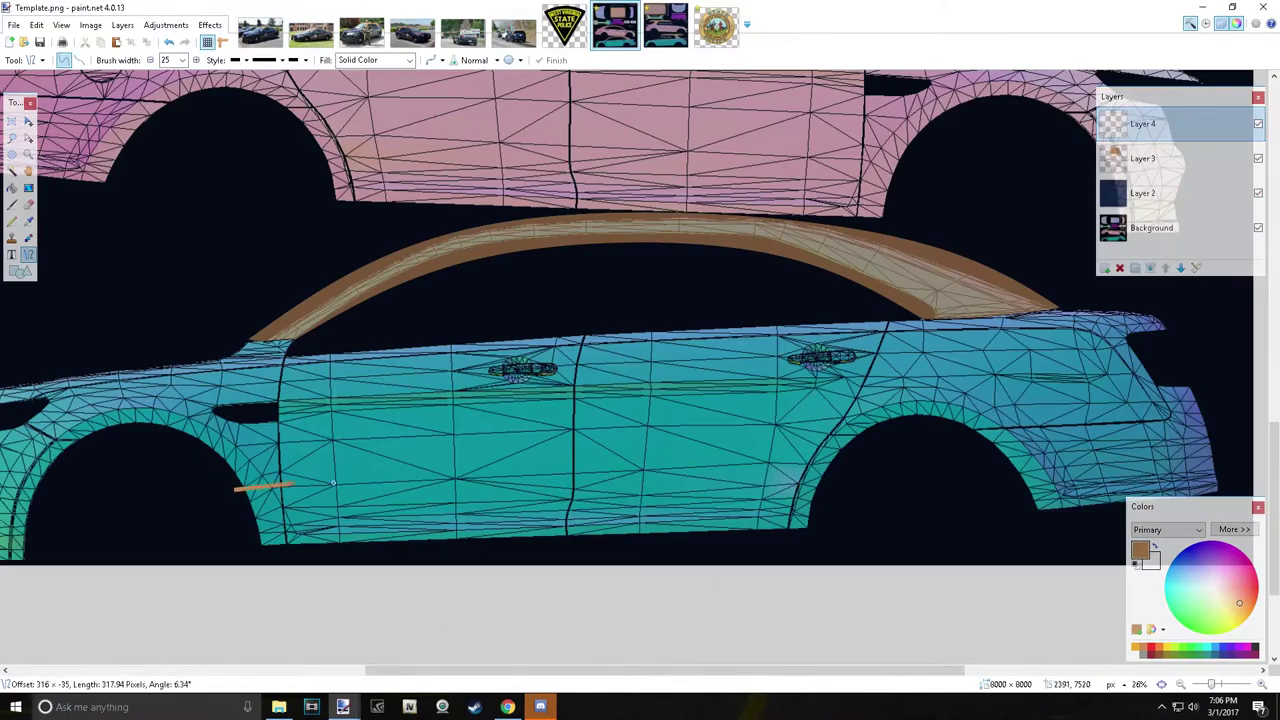
pyautogui.moveTo(235, 490); pyautogui.dragTo(1100, 337)
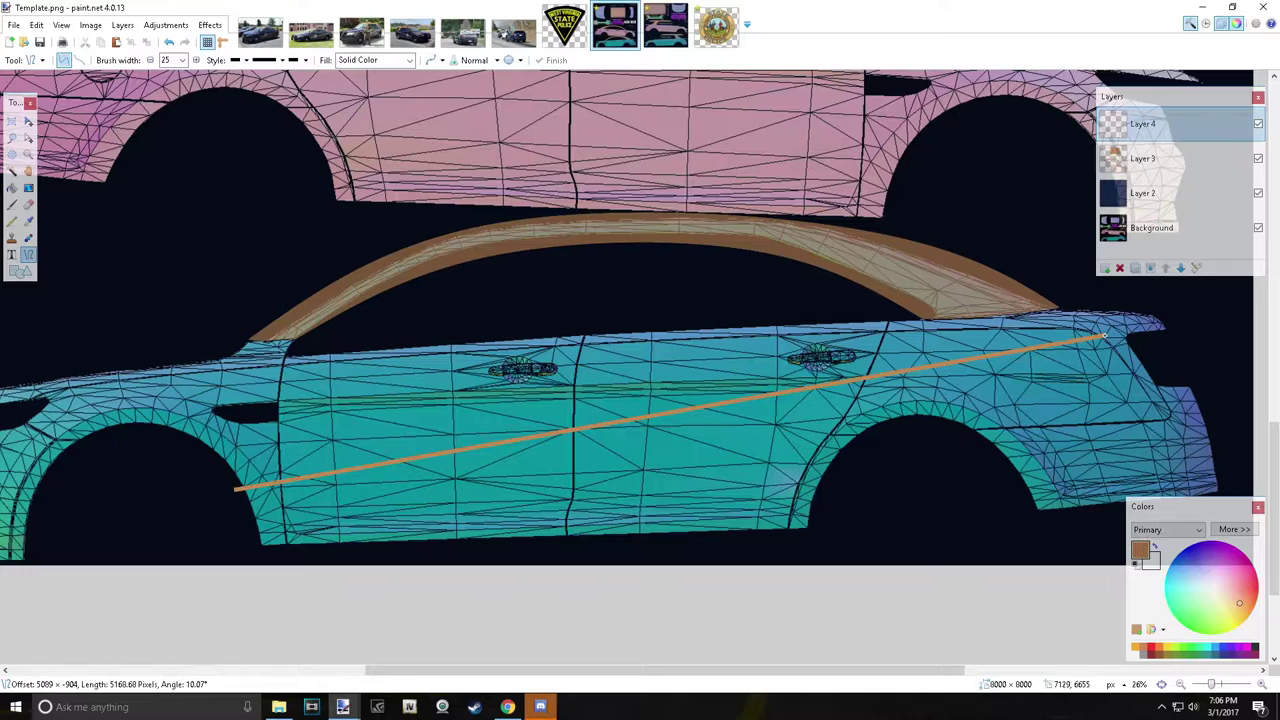
pyautogui.click(181, 60)
pyautogui.click(172, 290)
pyautogui.moveTo(240, 497); pyautogui.dragTo(1107, 347)
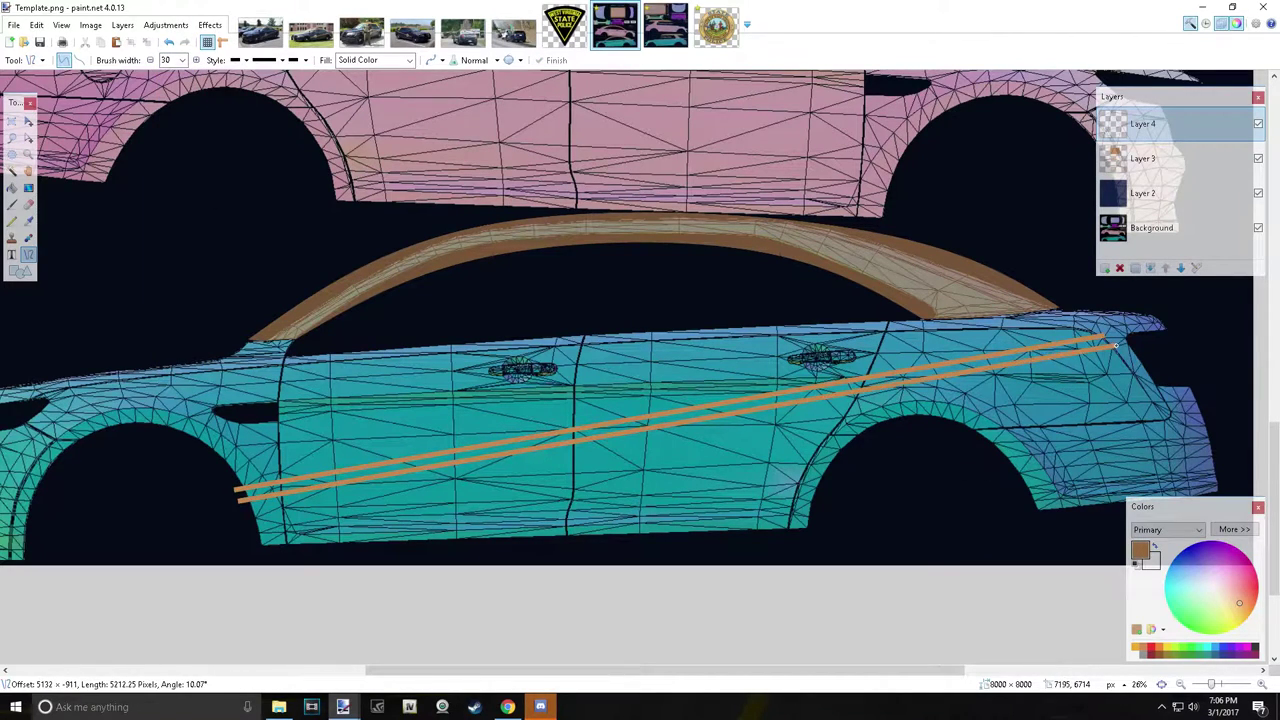
# Erase the stripe overhangs and select the whole stripe pair.
pyautogui.press('e')
pyautogui.scroll(4, 1118, 350)
pyautogui.scroll(2, 1118, 350)
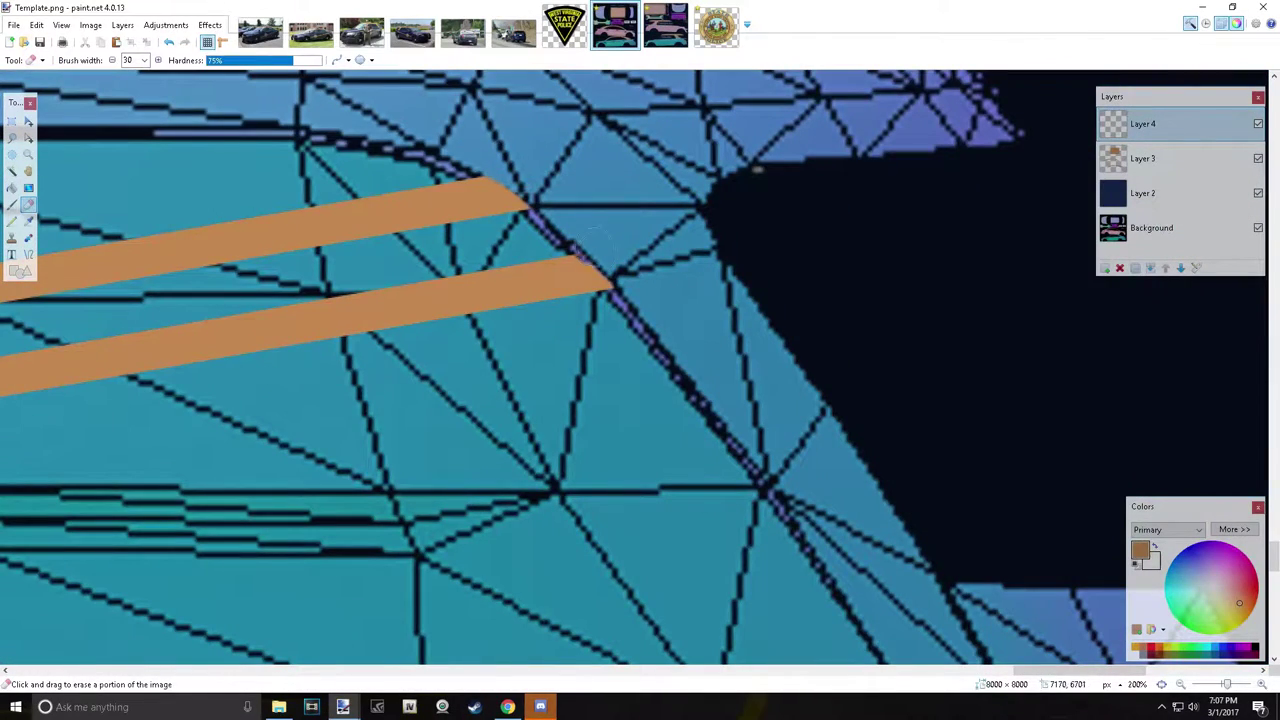
pyautogui.scroll(-5, 592, 236)
pyautogui.scroll(4, 592, 236)
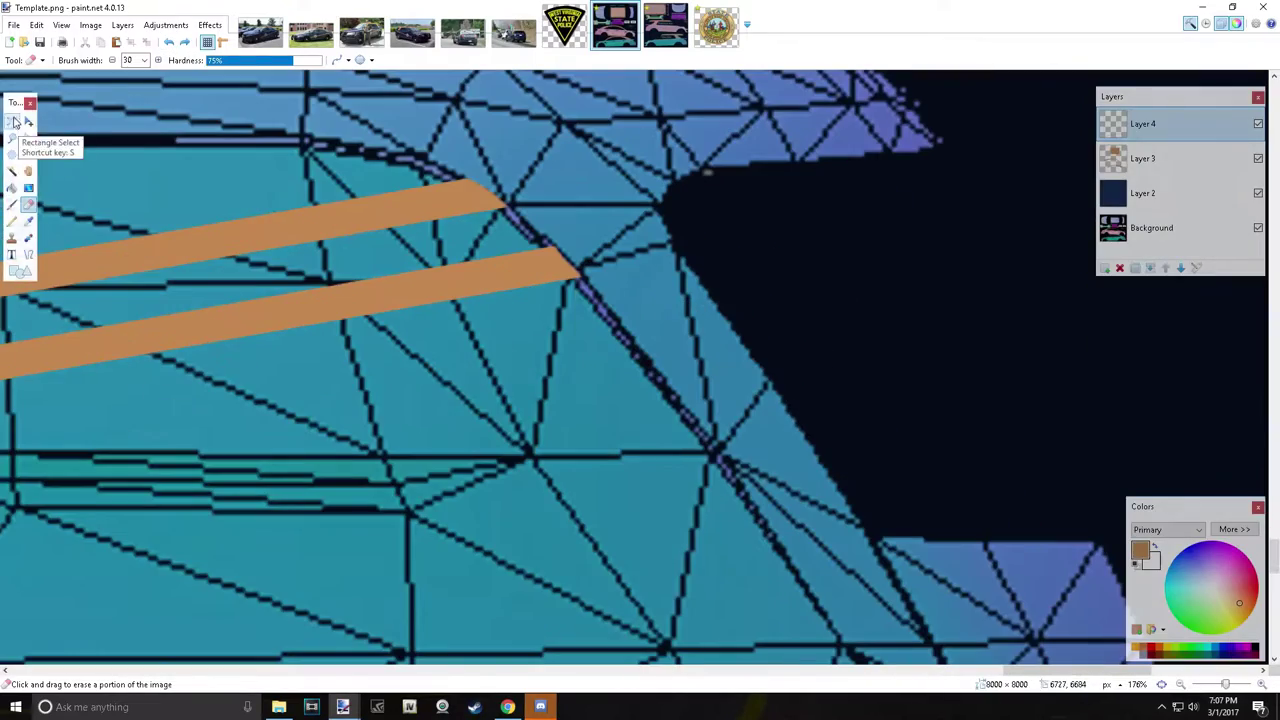
pyautogui.click(28, 137)
pyautogui.moveTo(612, 230); pyautogui.dragTo(687, 278)
pyautogui.scroll(-5, 636, 257)
pyautogui.scroll(-3, 586, 571)
pyautogui.moveTo(805, 395); pyautogui.dragTo(100, 545)
# Duplicate the stripe layer and move the copy up onto the passenger-side car.
pyautogui.click(210, 25)
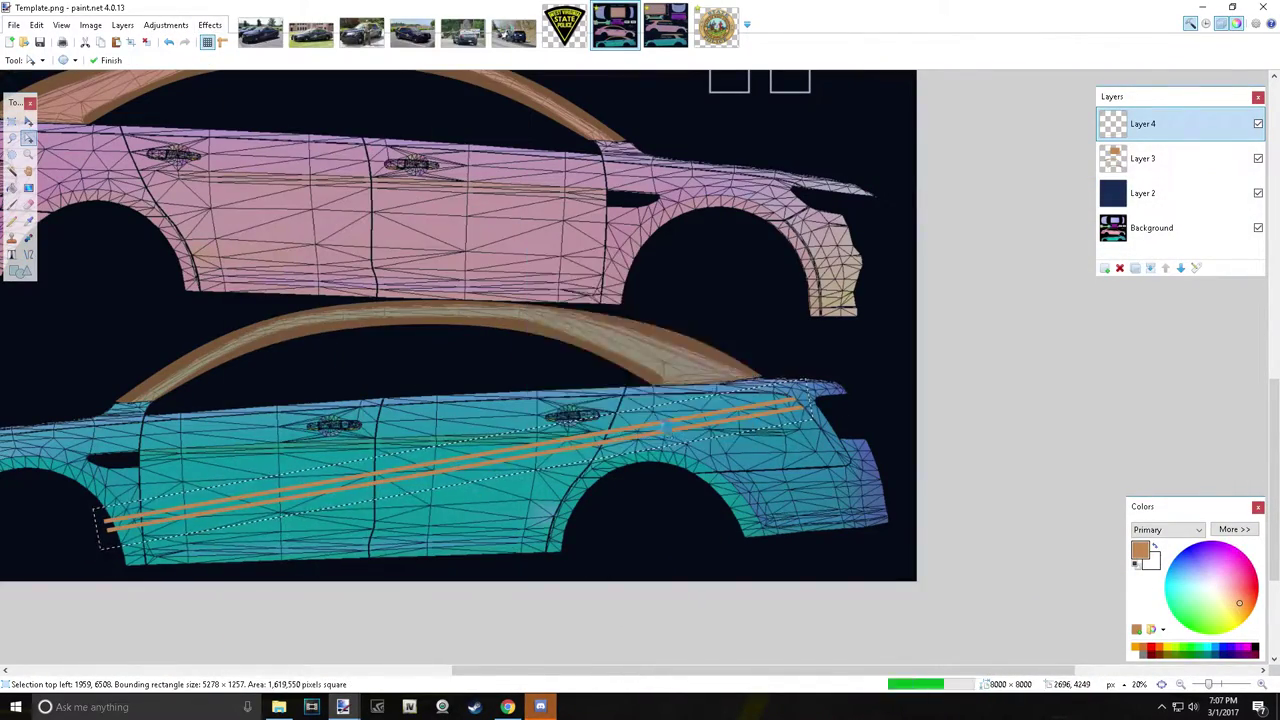
pyautogui.click(122, 25)
pyautogui.click(157, 71)
pyautogui.click(28, 121)
pyautogui.moveTo(560, 470); pyautogui.dragTo(598, 214)
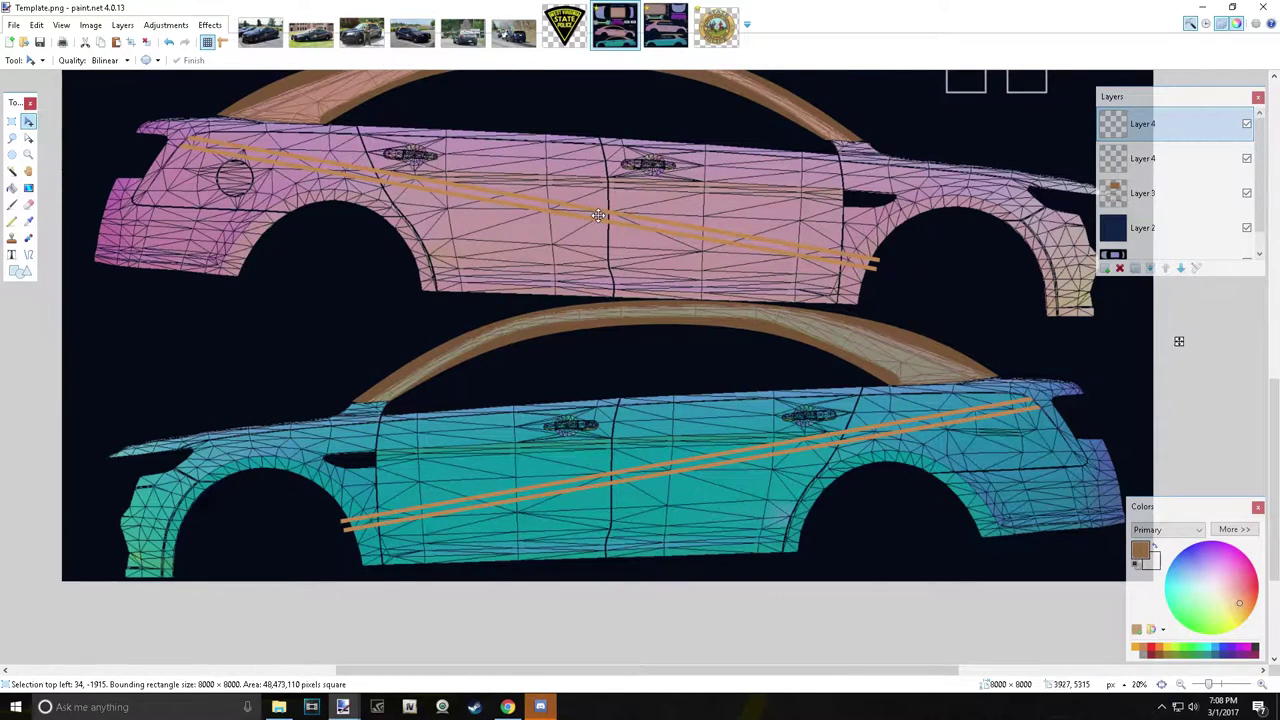
pyautogui.scroll(-3, 598, 214)
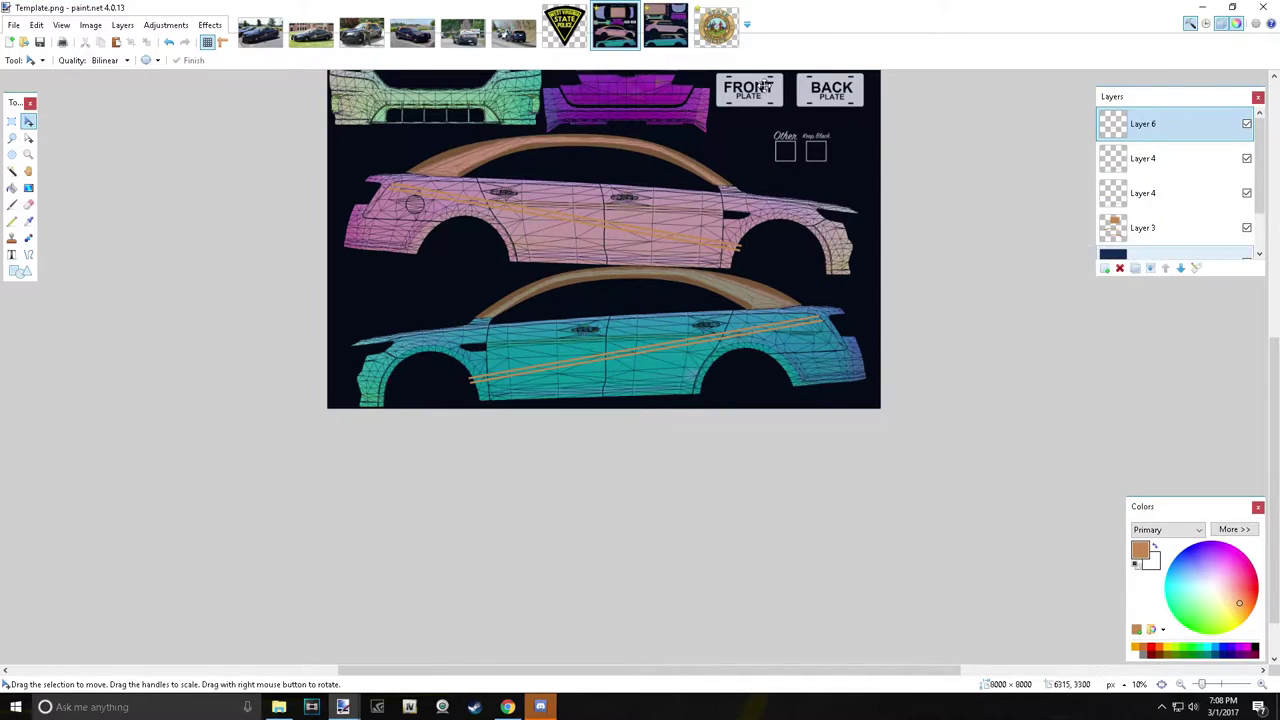
# Copy the stripe pair onto exp_sign_1 and rotate it along the driver-side car.
pyautogui.press('s')
pyautogui.hotkey('ctrl', 'Tab')
pyautogui.click(117, 41)
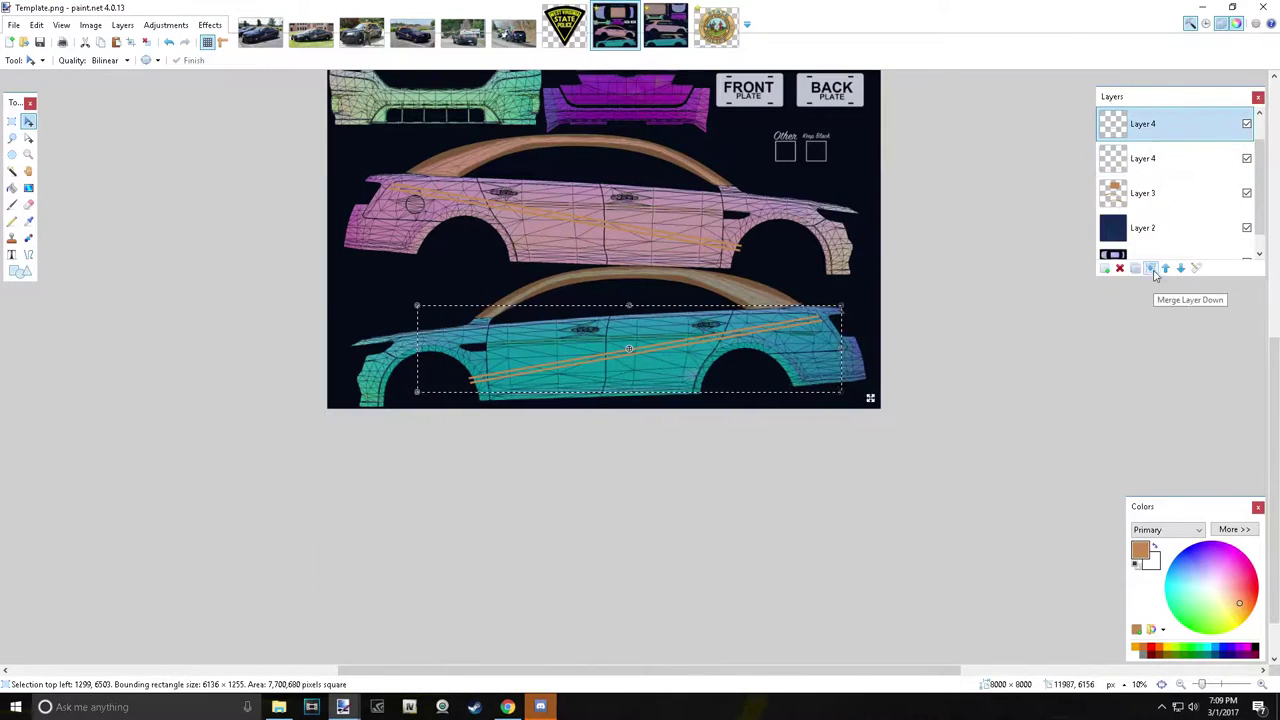
pyautogui.click(407, 42)
pyautogui.click(665, 28)
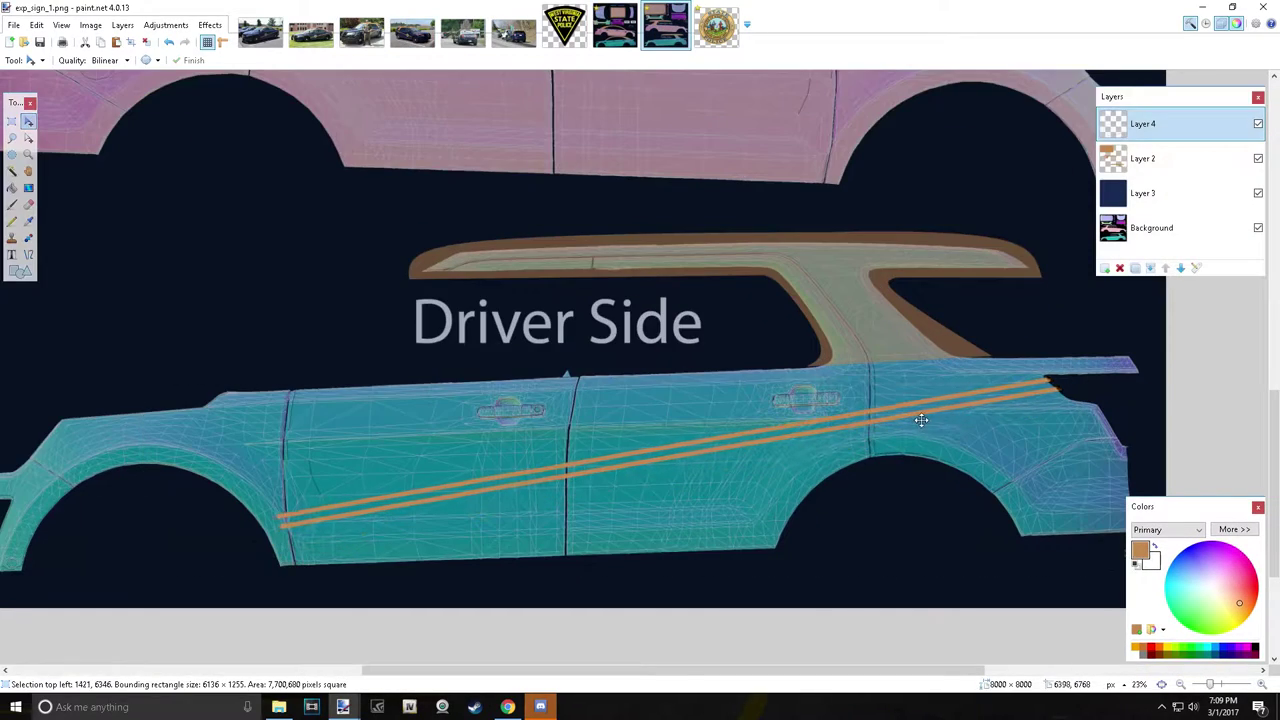
pyautogui.moveTo(640, 358)
pyautogui.mouseDown()
pyautogui.moveTo(620, 357)
pyautogui.moveTo(657, 466)
pyautogui.mouseUp()
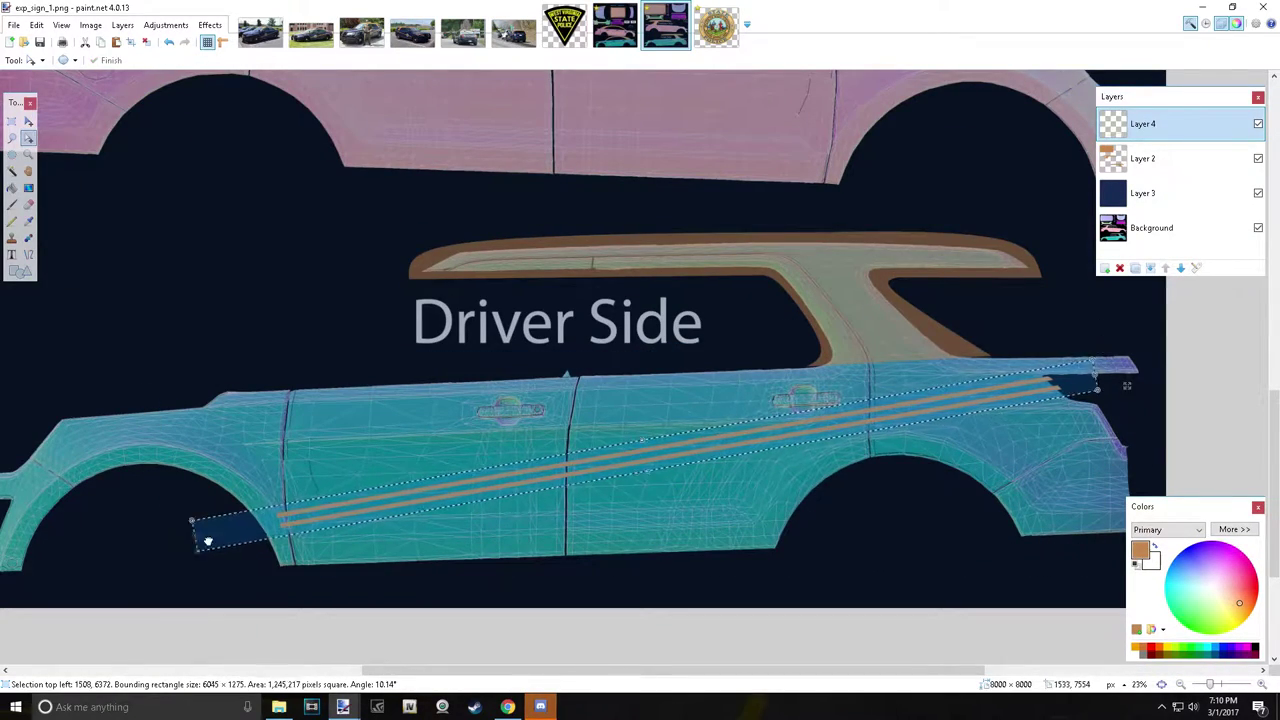
pyautogui.scroll(5, 258, 496)
pyautogui.scroll(-6, 266, 494)
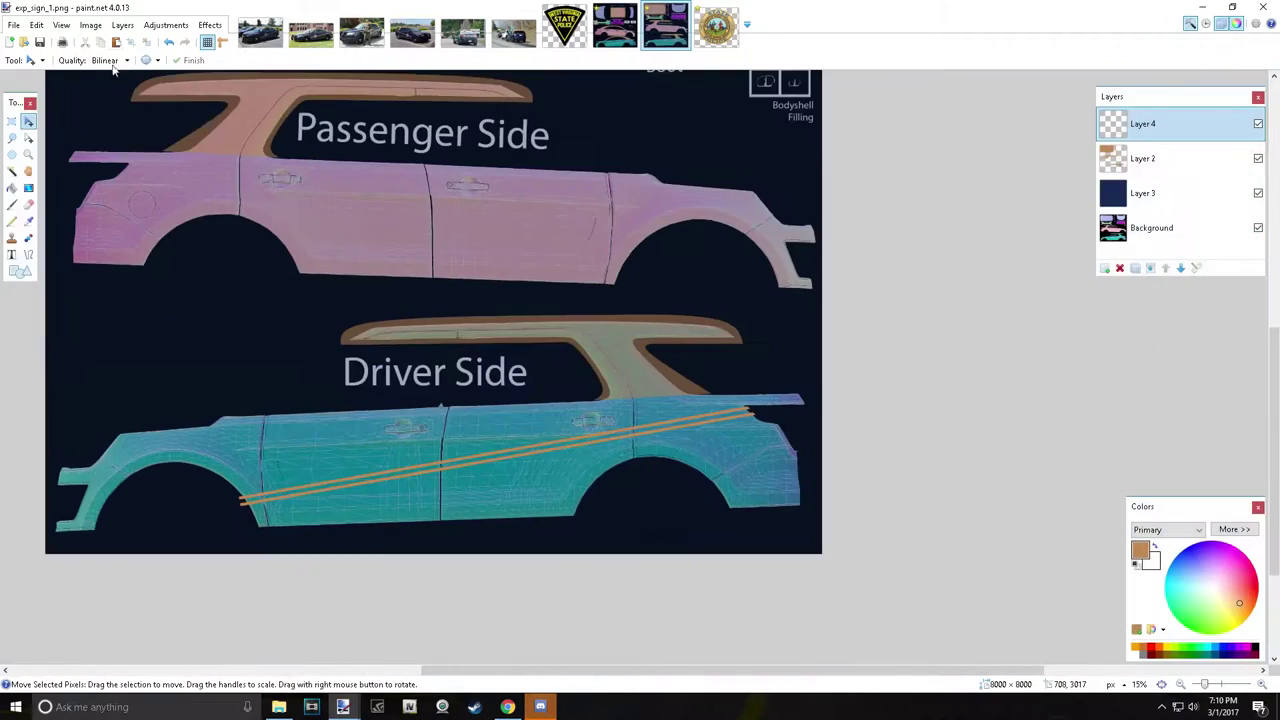
# Paste a second stripe pair into a new layer and place it on the passenger side.
pyautogui.hotkey('ctrl', 'shift', 'v')
pyautogui.moveTo(384, 458); pyautogui.dragTo(396, 221)
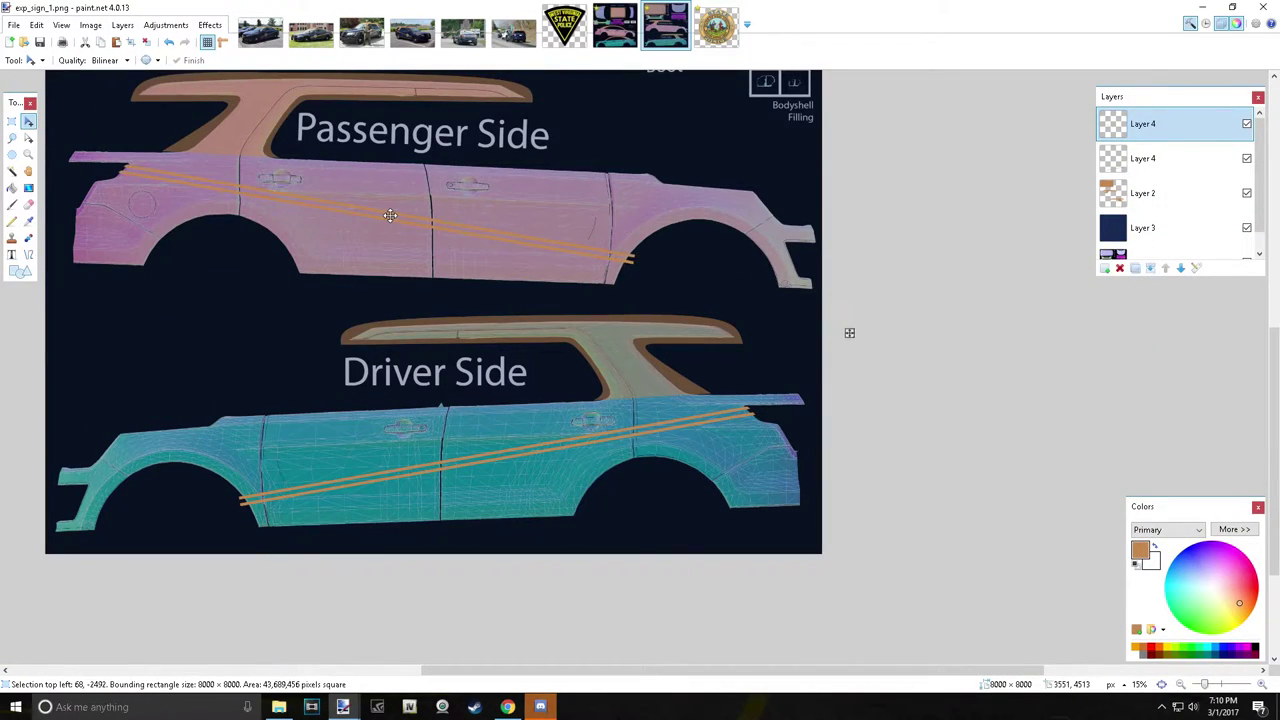
pyautogui.click(614, 27)
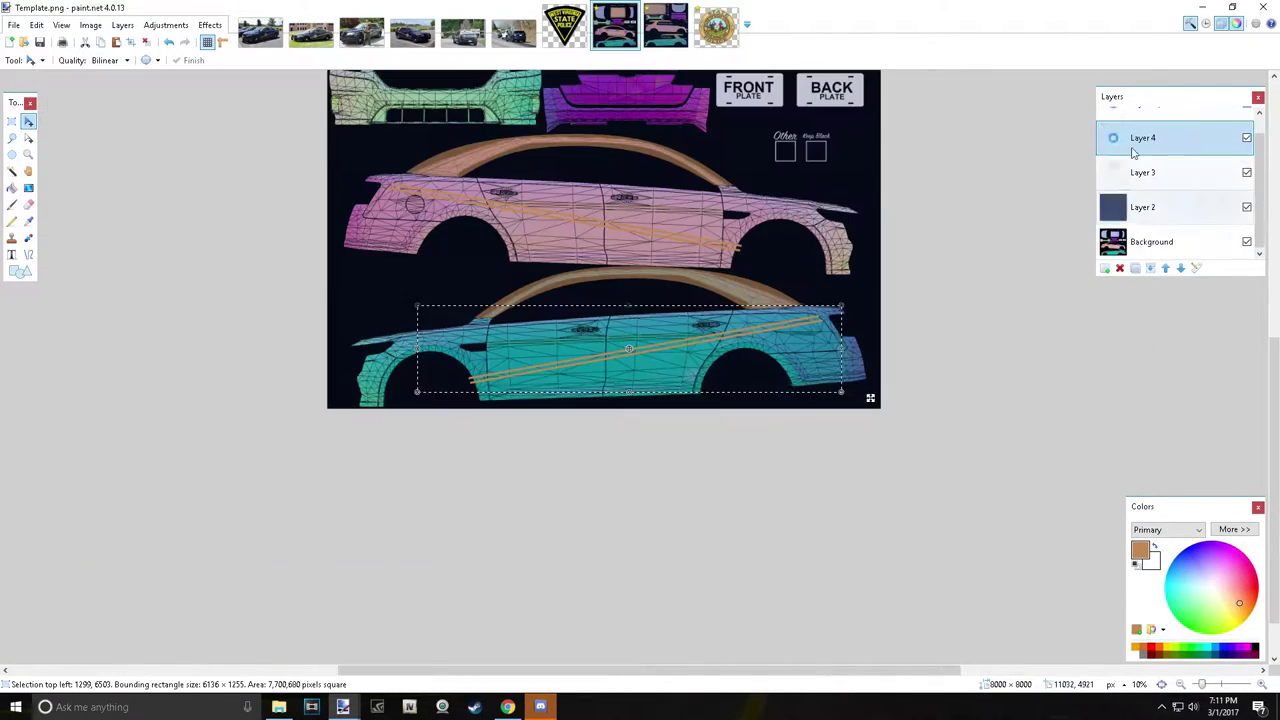
# Paste the State Police seal into a new layer and shrink it onto the stripes.
pyautogui.click(717, 27)
pyautogui.hotkey('ctrl', 'a')
pyautogui.hotkey('ctrl', 'c')
pyautogui.click(614, 27)
pyautogui.hotkey('ctrl', 'shift', 'v')
pyautogui.scroll(5, 426, 160)
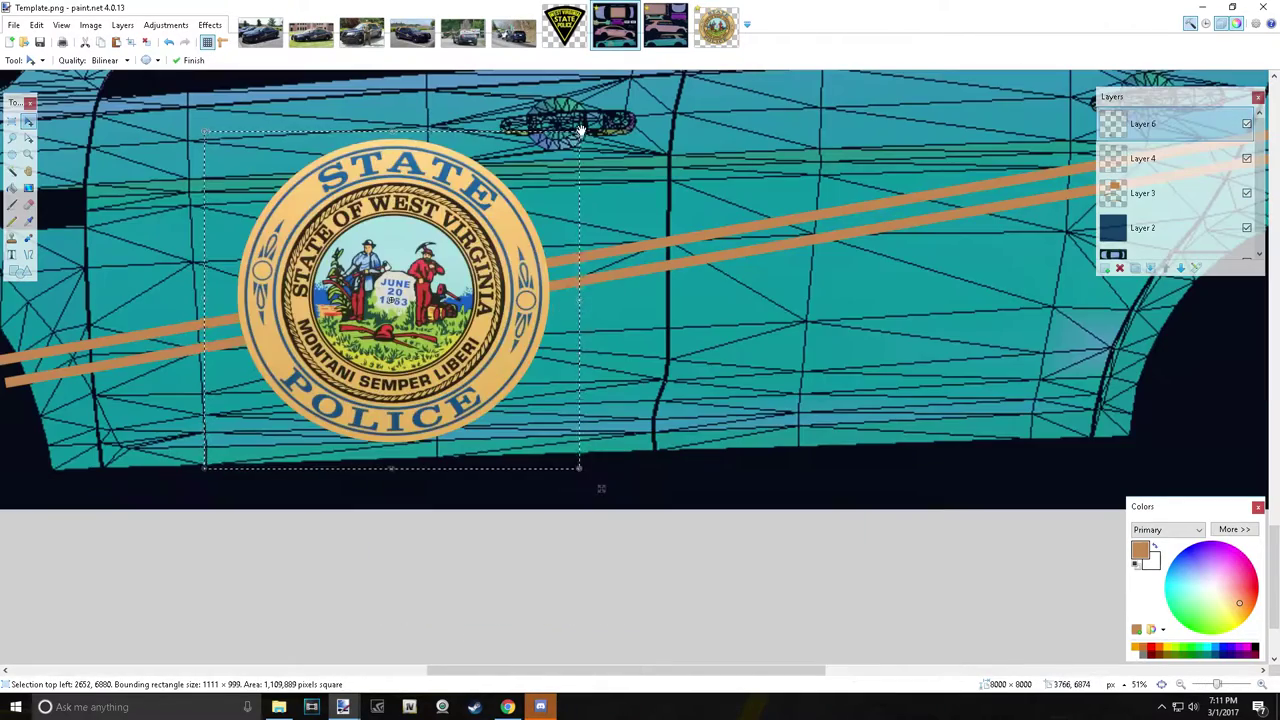
pyautogui.moveTo(586, 486); pyautogui.dragTo(386, 306)
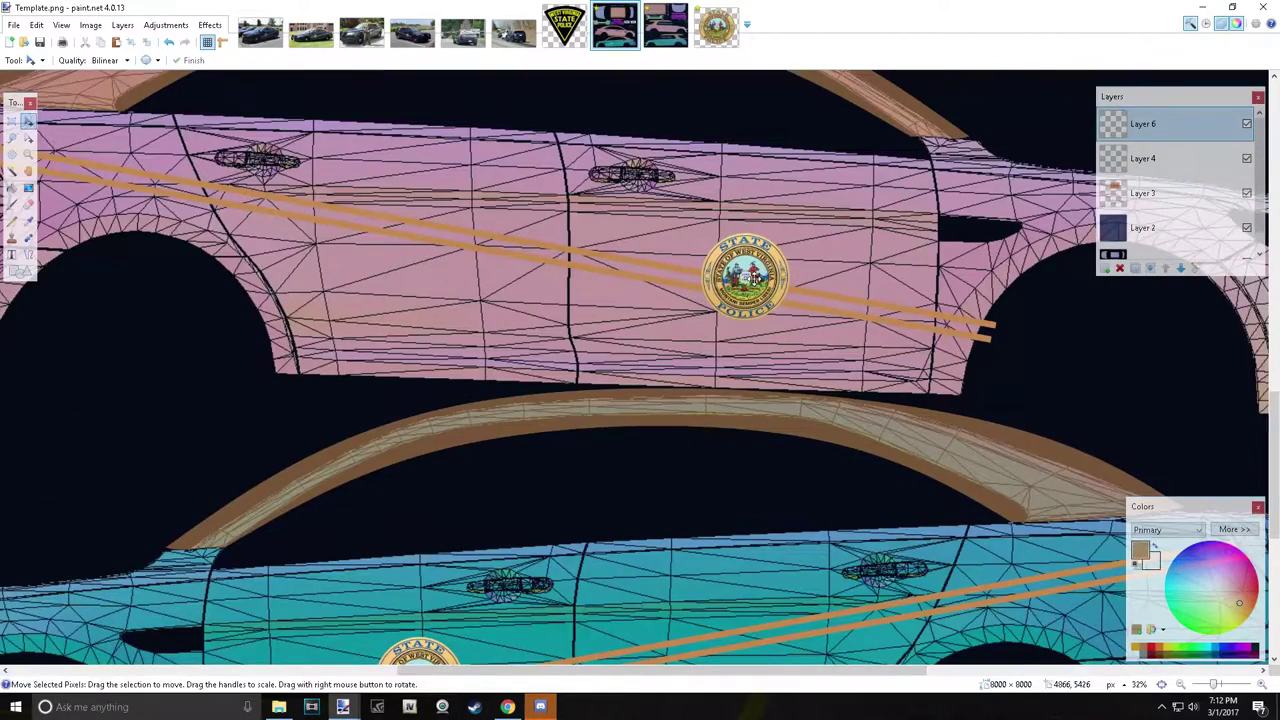
# Give the seal a dark blue outline with the Outline Object effect.
pyautogui.press('s')
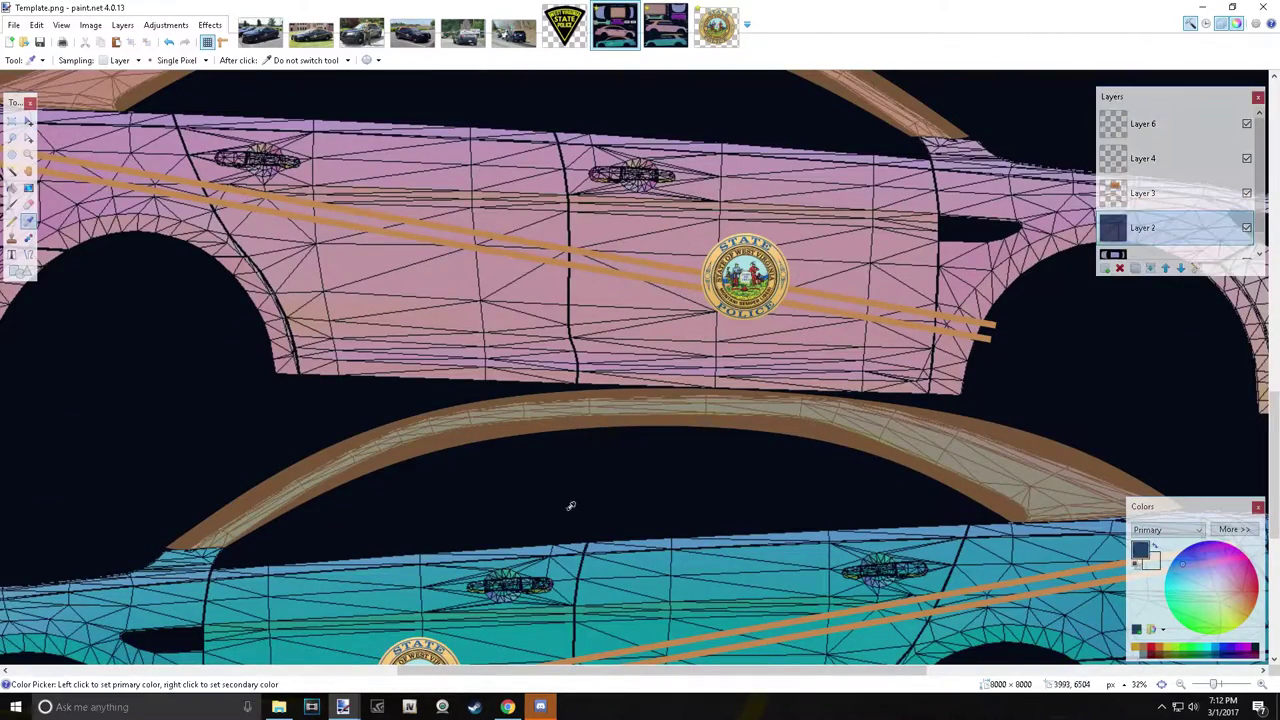
pyautogui.moveTo(680, 218); pyautogui.dragTo(818, 336)
pyautogui.click(210, 25)
pyautogui.click(477, 433)
pyautogui.moveTo(620, 253); pyautogui.dragTo(453, 215)
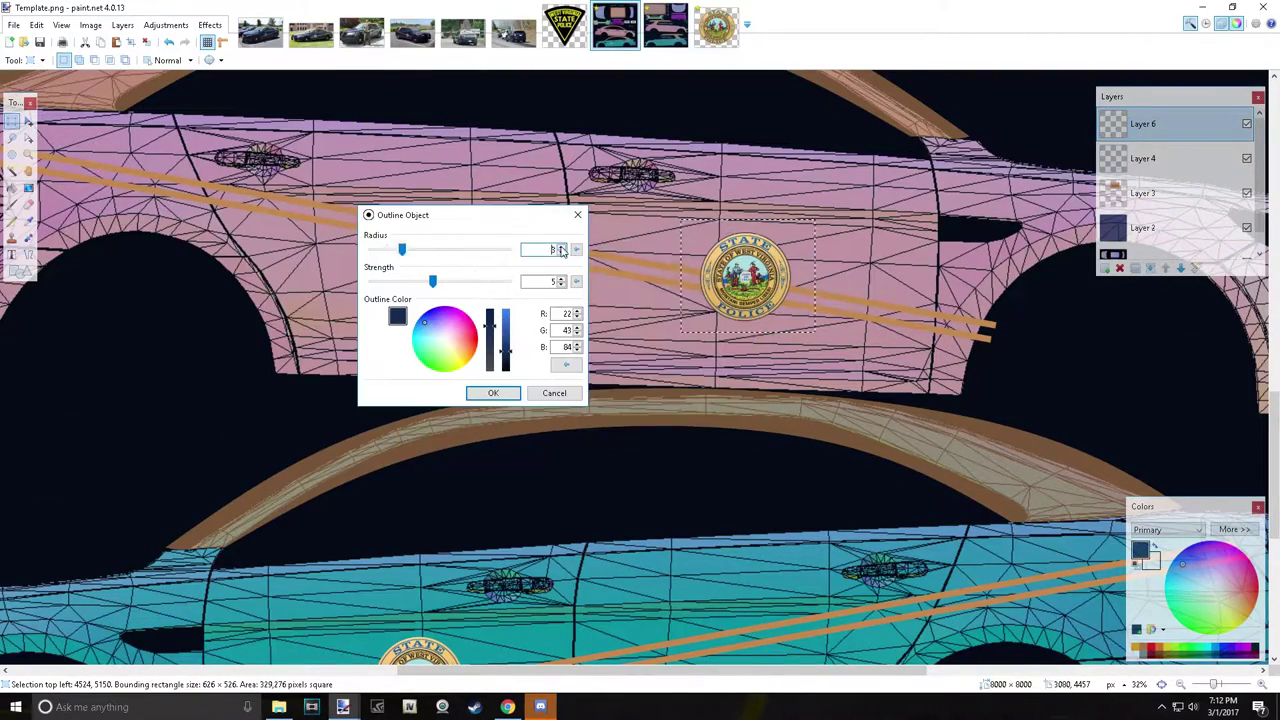
pyautogui.click(503, 392)
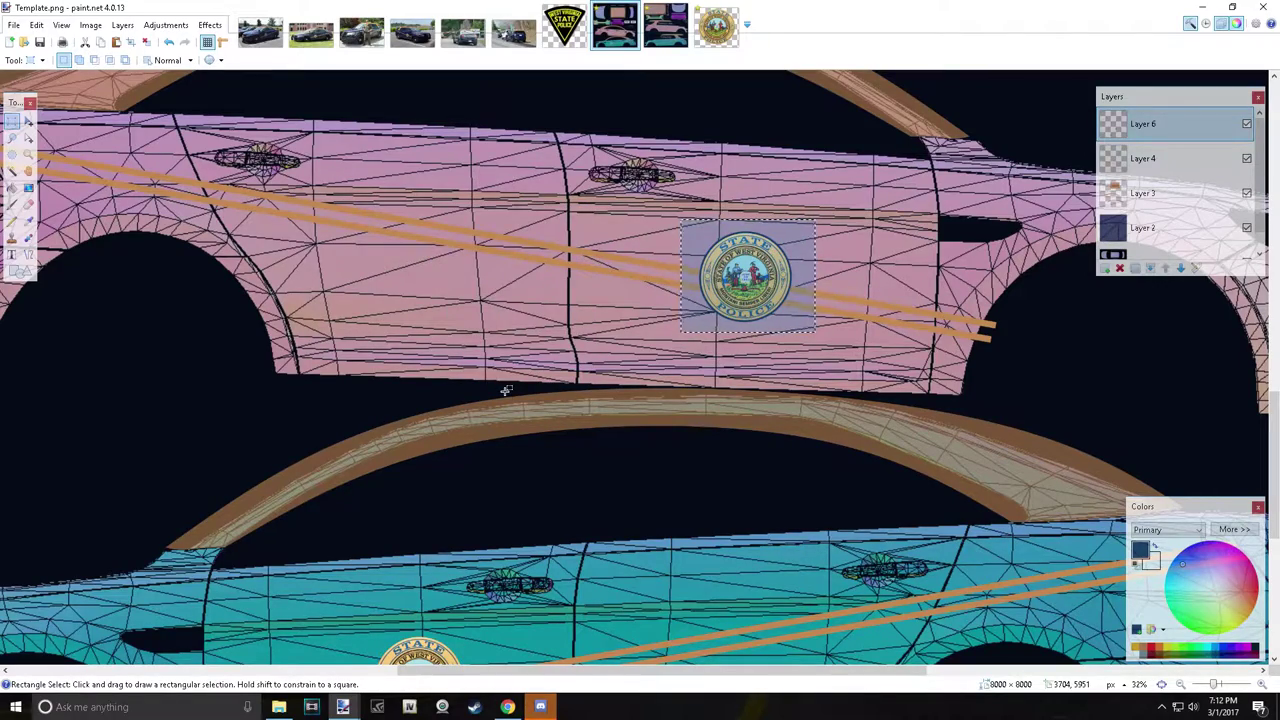
# Place a copy of the outlined seal on the Template's driver-side door.
pyautogui.scroll(3, 506, 390)
pyautogui.scroll(-3, 506, 390)
pyautogui.click(210, 25)
pyautogui.click(330, 330)
pyautogui.click(657, 532)
pyautogui.moveTo(678, 345); pyautogui.dragTo(609, 567)
# Place a copy of the seal on the exp_sign_1 driver-side door.
pyautogui.click(665, 28)
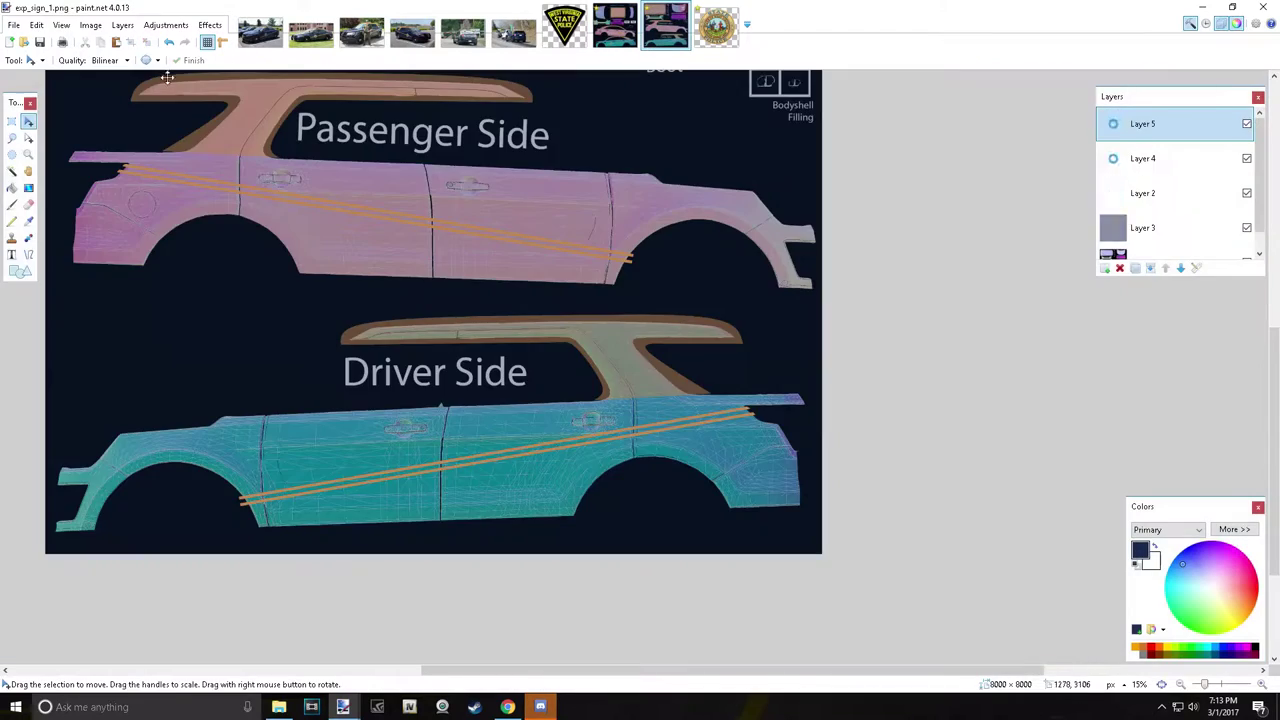
pyautogui.scroll(3, 571, 231)
pyautogui.moveTo(595, 233); pyautogui.dragTo(292, 662)
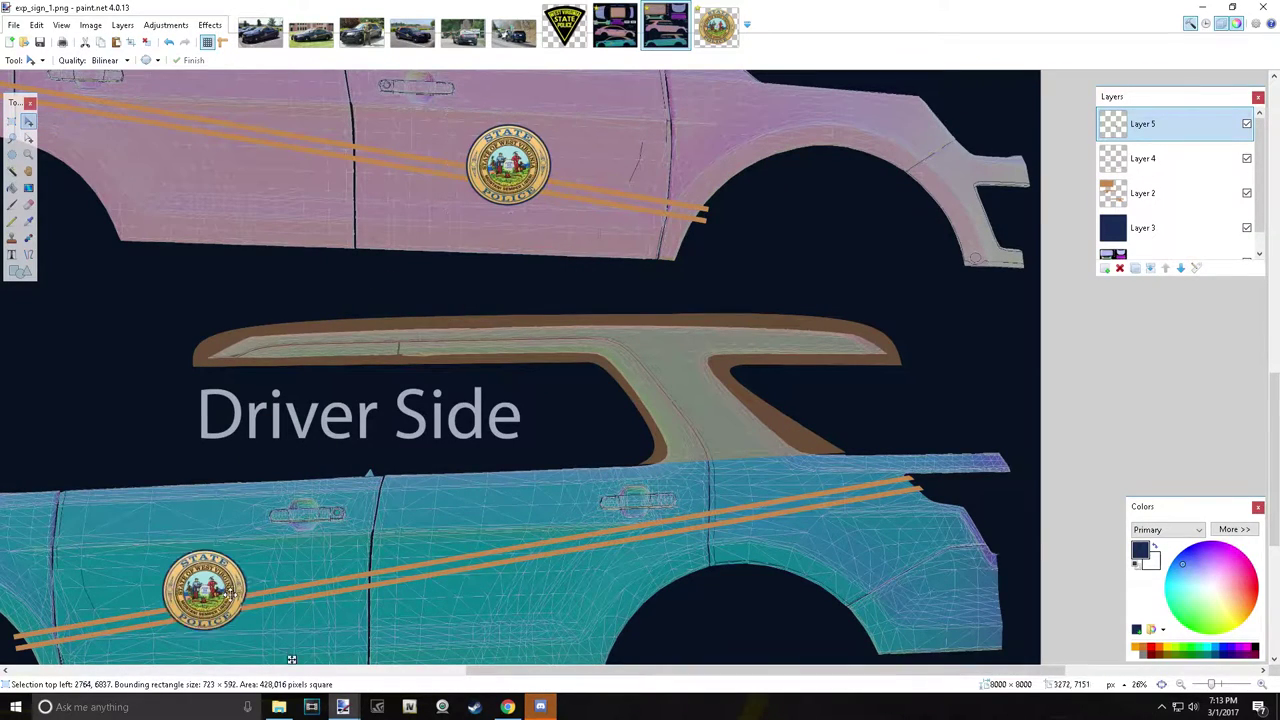
pyautogui.click(209, 25)
# Repeat the dark blue outline on the seals in exp_sign_1 and the Template.
pyautogui.moveTo(260, 266)
pyautogui.click(414, 294)
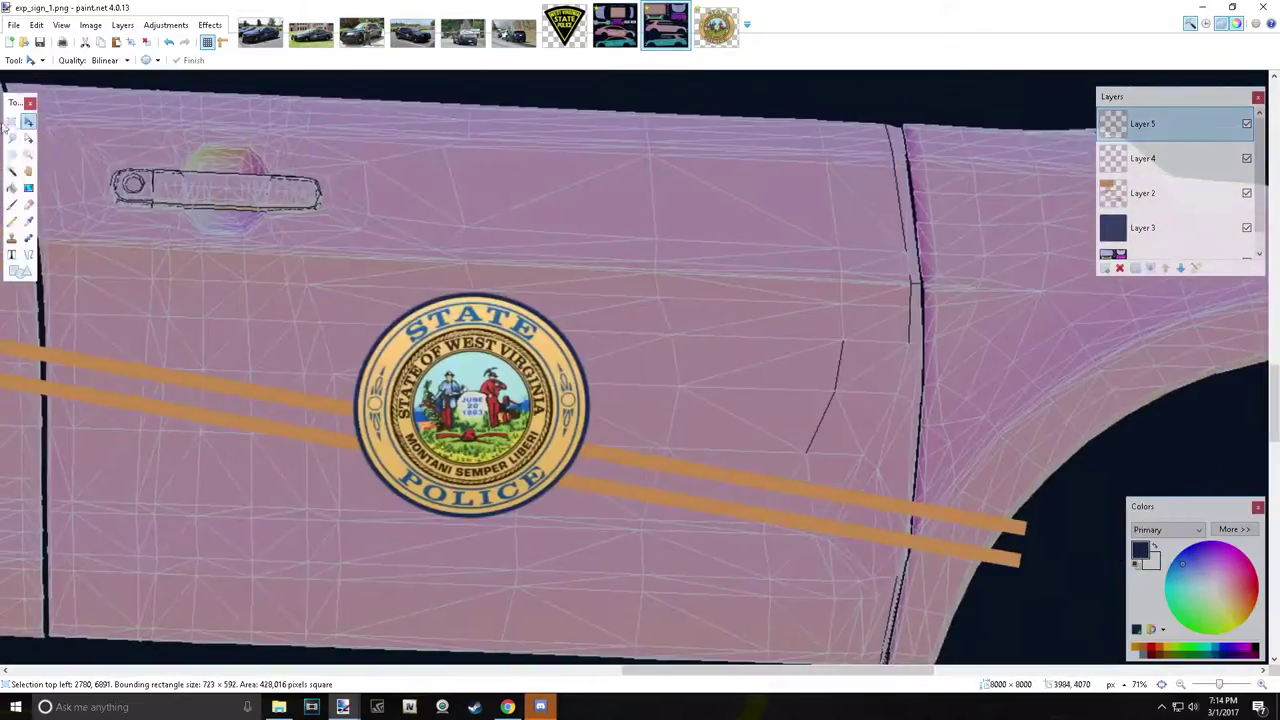
pyautogui.click(209, 25)
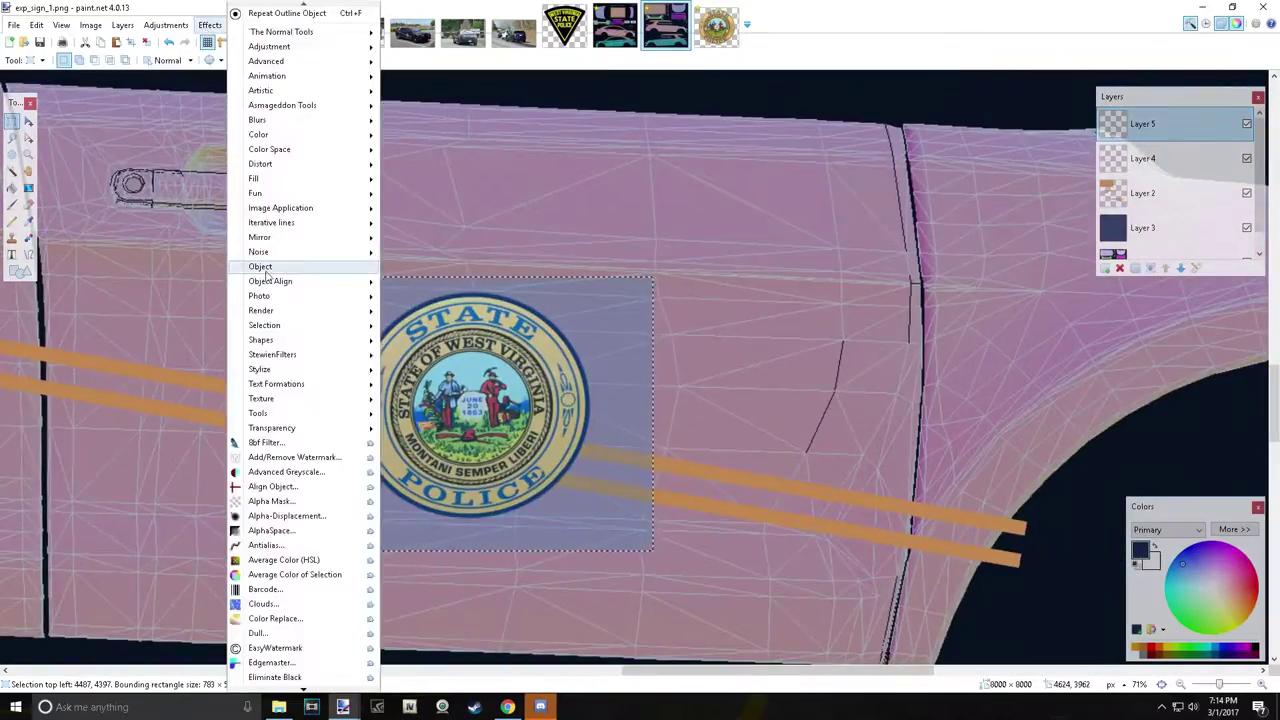
pyautogui.click(614, 28)
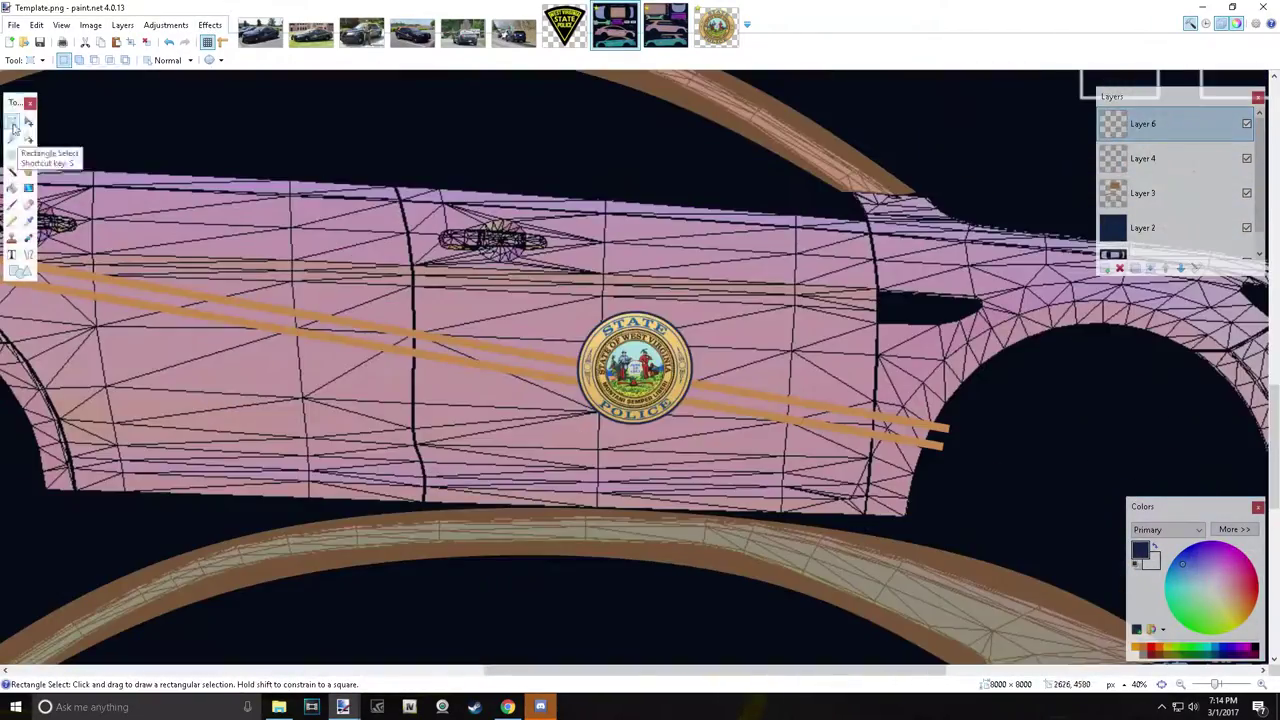
pyautogui.click(209, 25)
pyautogui.click(300, 12)
pyautogui.hotkey('ctrl', '-')
pyautogui.hotkey('ctrl', '-')
pyautogui.hotkey('ctrl', '-')
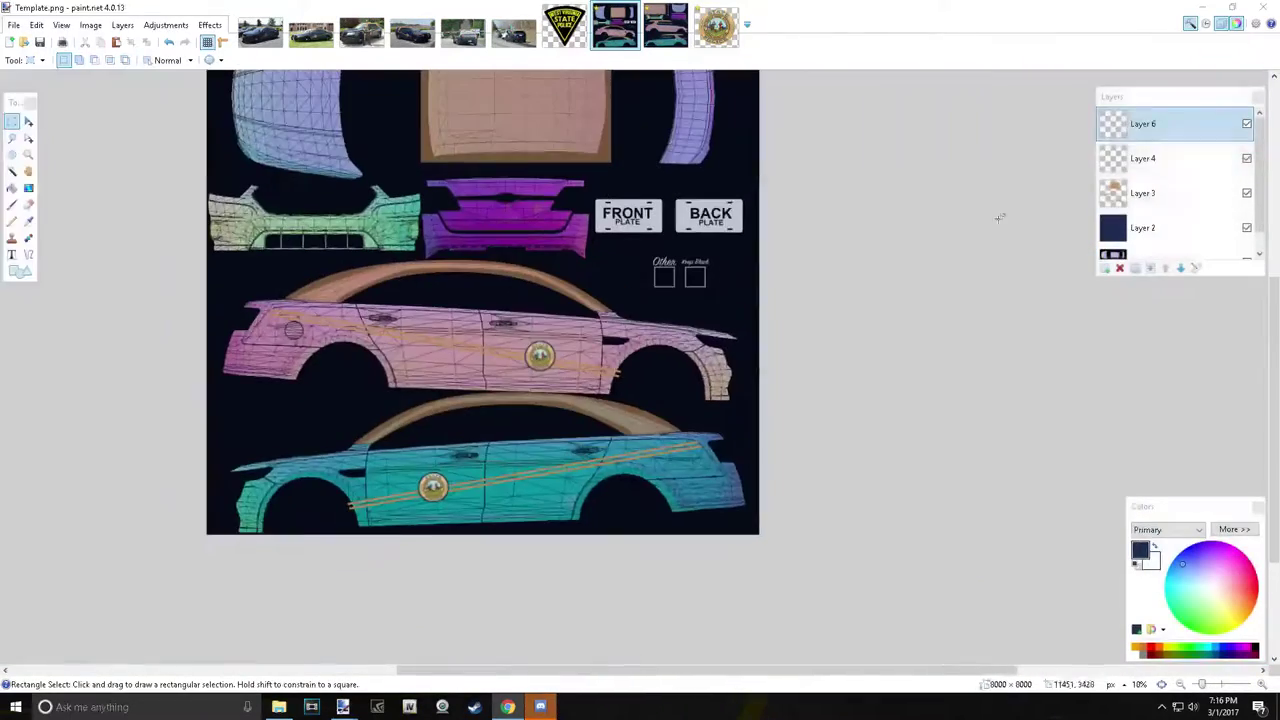
# Apply the Oblique effect to the Layer 4 stripes across both car sides.
pyautogui.click(1143, 158)
pyautogui.moveTo(207, 280); pyautogui.dragTo(762, 516)
pyautogui.click(209, 25)
pyautogui.click(654, 425)
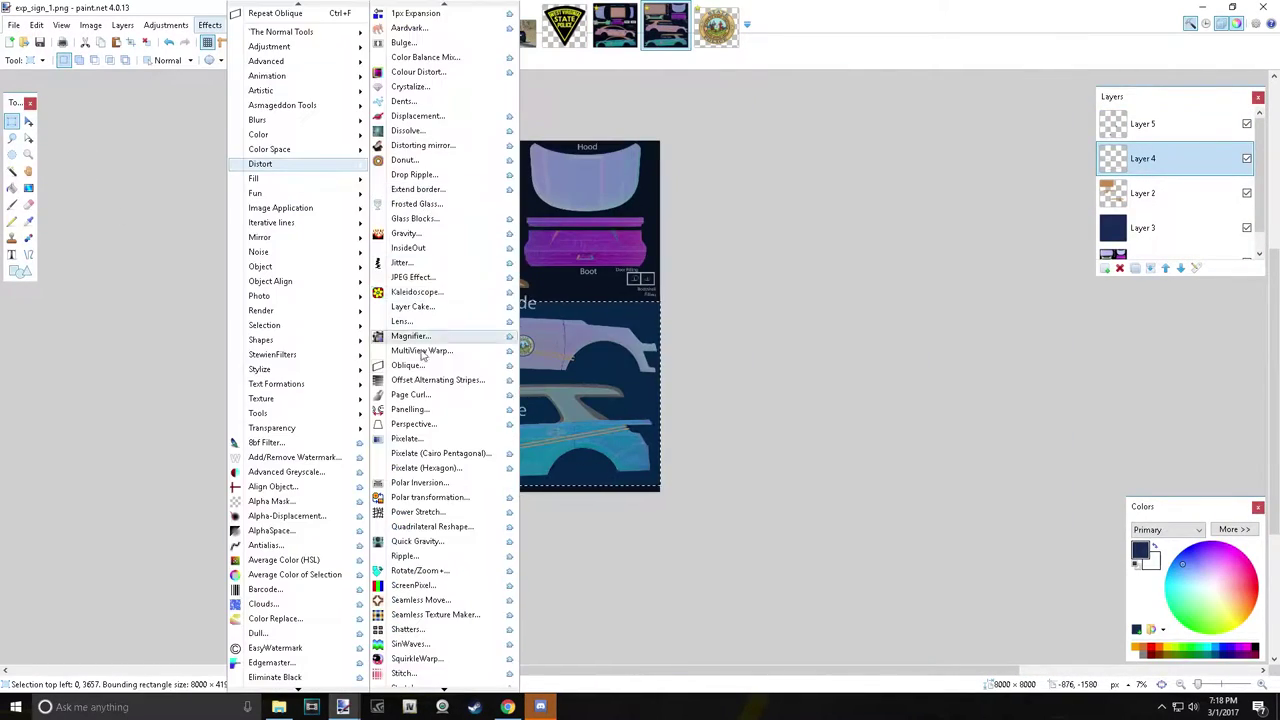
pyautogui.click(410, 365)
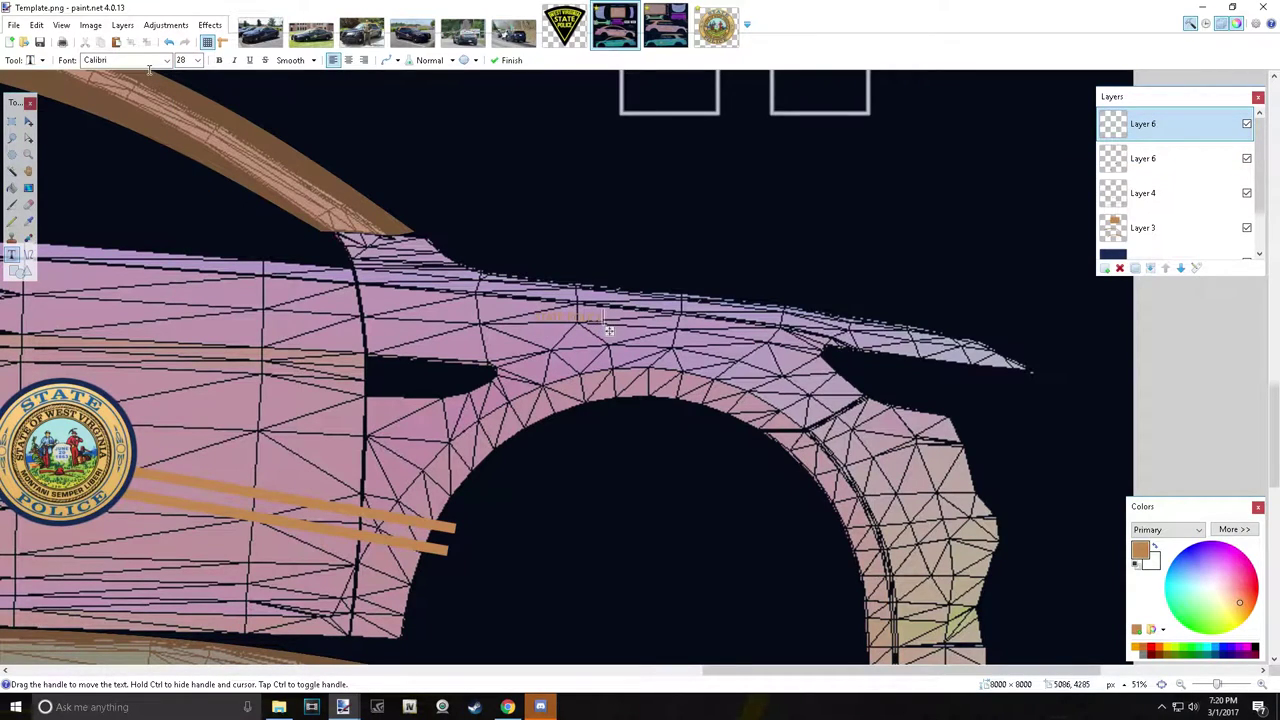
# Set the STATE POLICE lettering font to Copperplate Gothic Bold.
pyautogui.click(327, 37)
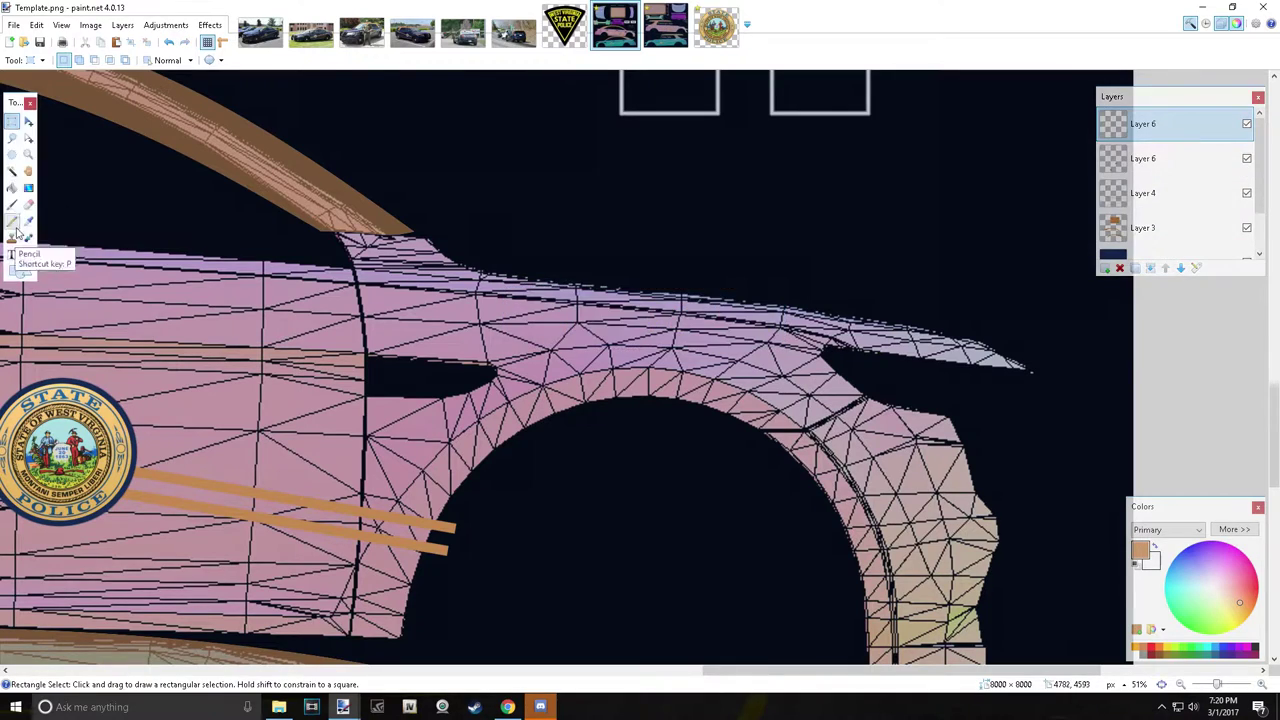
pyautogui.click(167, 62)
pyautogui.click(166, 60)
pyautogui.press('Down')
pyautogui.press('Down')
pyautogui.press('Down')
pyautogui.press('Down')
pyautogui.press('Down')
pyautogui.press('Down')
pyautogui.press('Down')
pyautogui.press('Down')
pyautogui.press('Down')
pyautogui.press('Down')
pyautogui.press('Down')
pyautogui.press('Down')
pyautogui.press('Down')
pyautogui.press('Down')
pyautogui.press('Down')
pyautogui.press('Down')
pyautogui.press('Down')
pyautogui.press('Down')
pyautogui.press('Down')
pyautogui.press('Down')
pyautogui.press('Down')
pyautogui.press('Down')
pyautogui.press('Down')
pyautogui.press('Down')
pyautogui.press('Down')
pyautogui.click(657, 428)
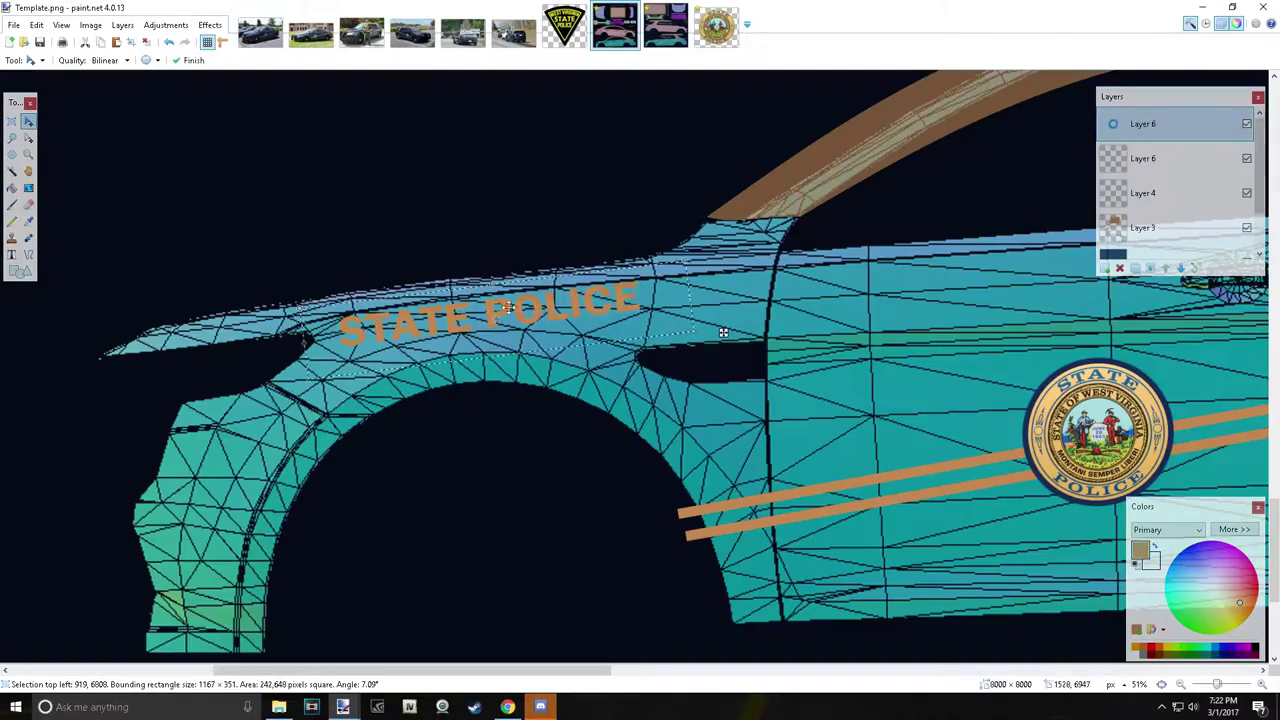
# Move and tilt STATE POLICE along the Template's passenger fender.
pyautogui.moveTo(655, 265); pyautogui.dragTo(676, 293)
pyautogui.click(250, 33)
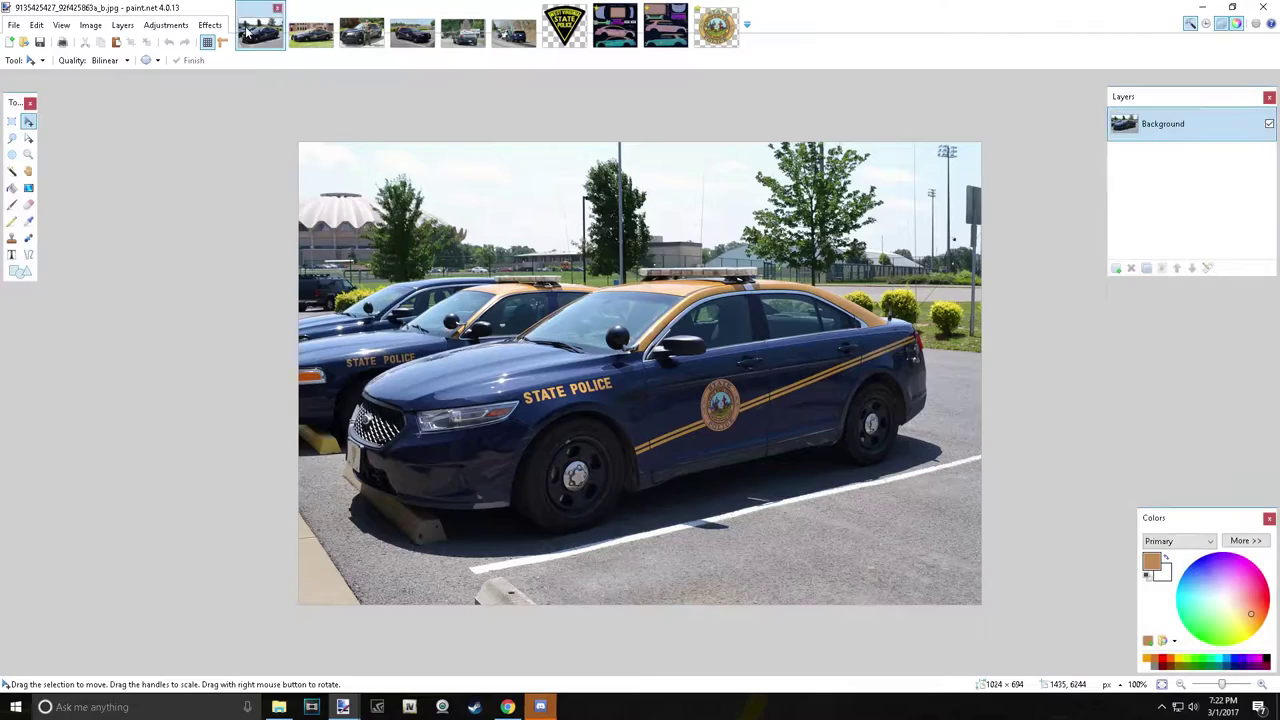
pyautogui.click(657, 42)
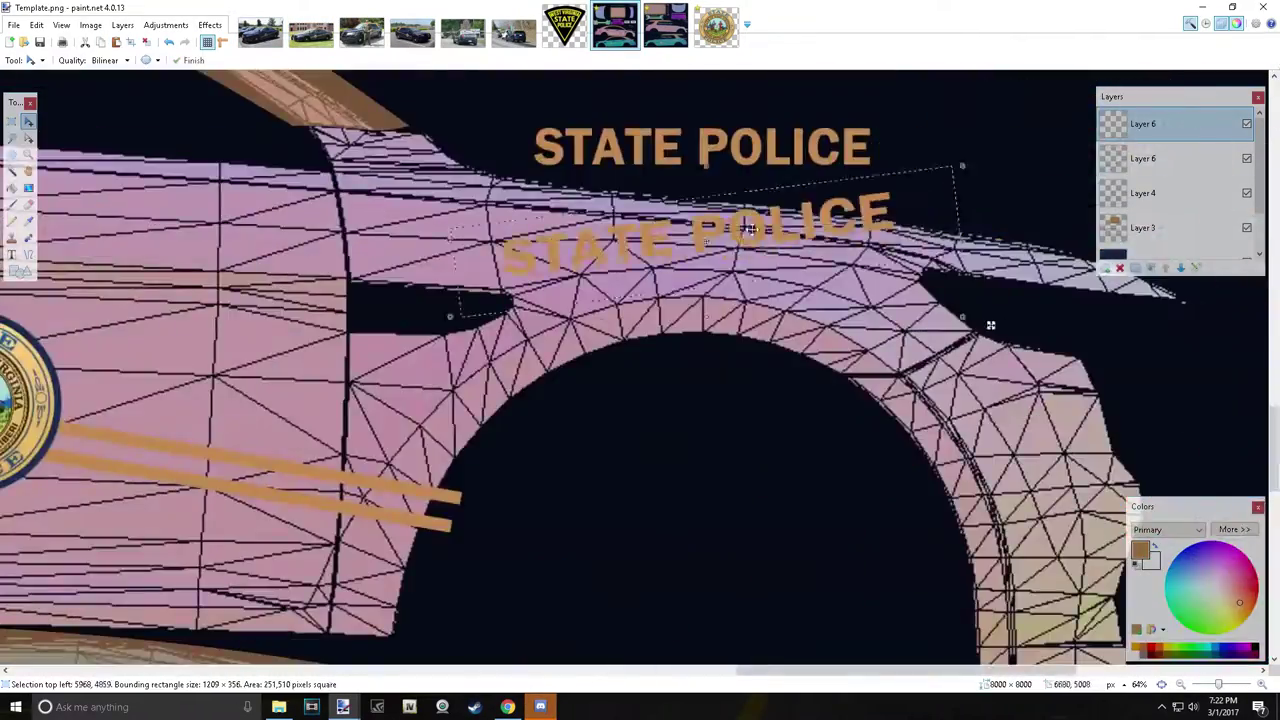
pyautogui.moveTo(749, 229); pyautogui.dragTo(831, 262)
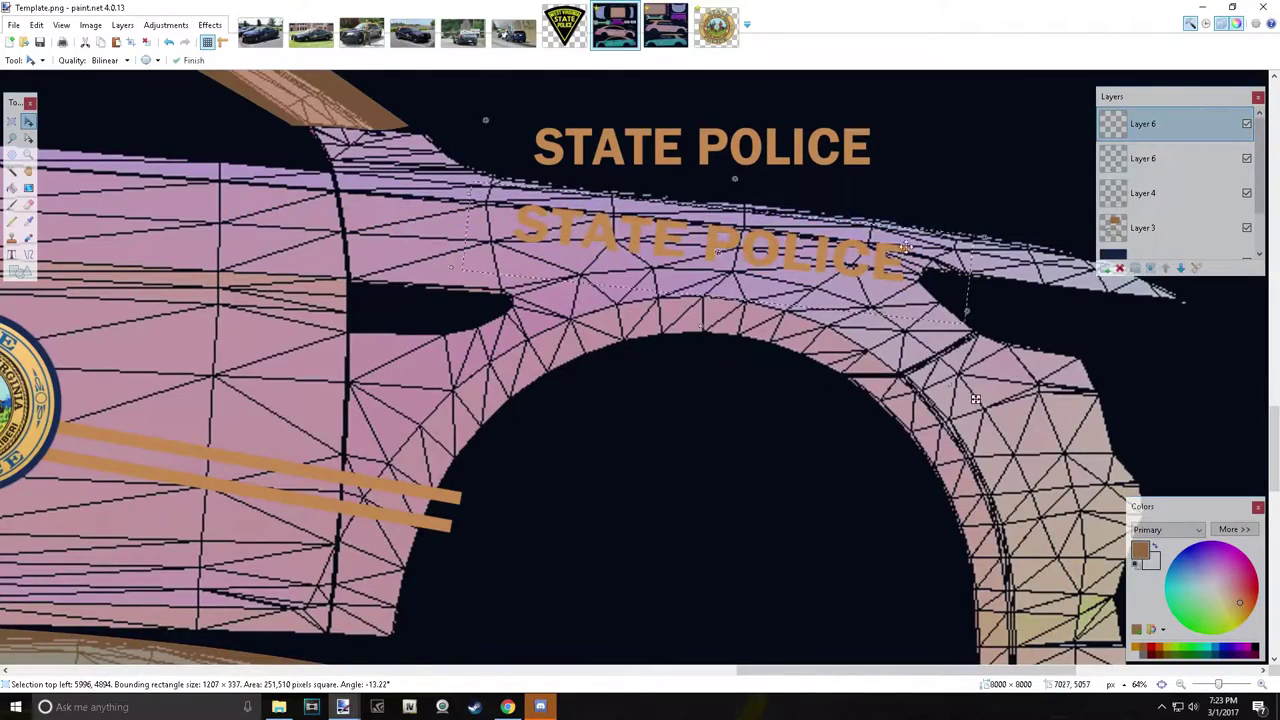
pyautogui.scroll(-3, 499, 236)
pyautogui.scroll(3, 449, 160)
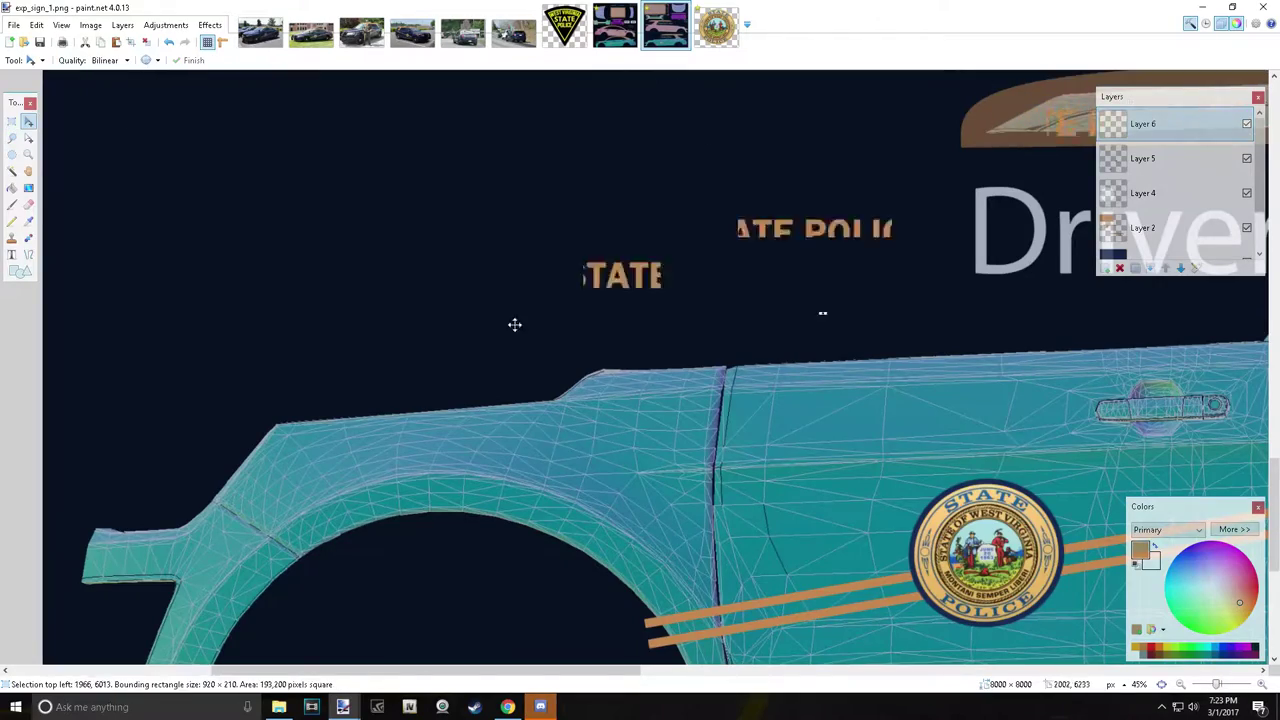
# Place STATE POLICE on the exp_sign_1 passenger-side fender, matching the reference photo.
pyautogui.click(358, 27)
pyautogui.click(665, 27)
pyautogui.scroll(2, 546, 357)
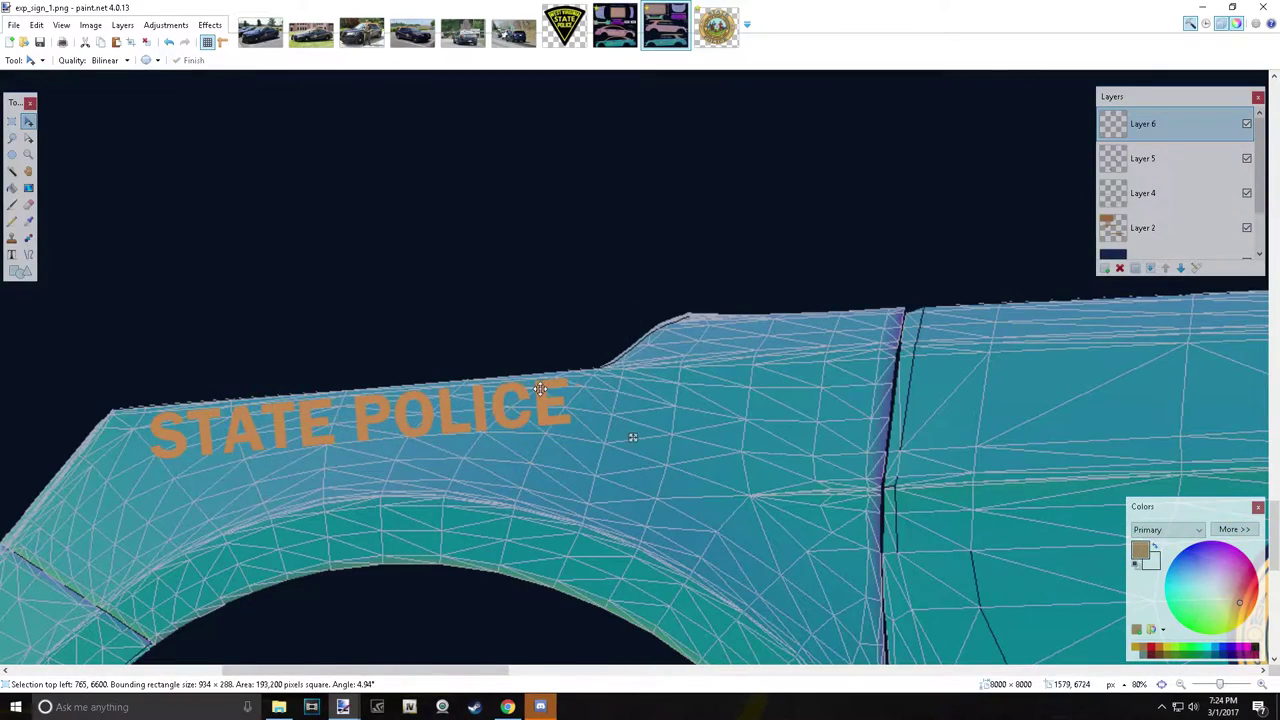
pyautogui.hotkey('ctrl', 'z')
pyautogui.scroll(2, 718, 203)
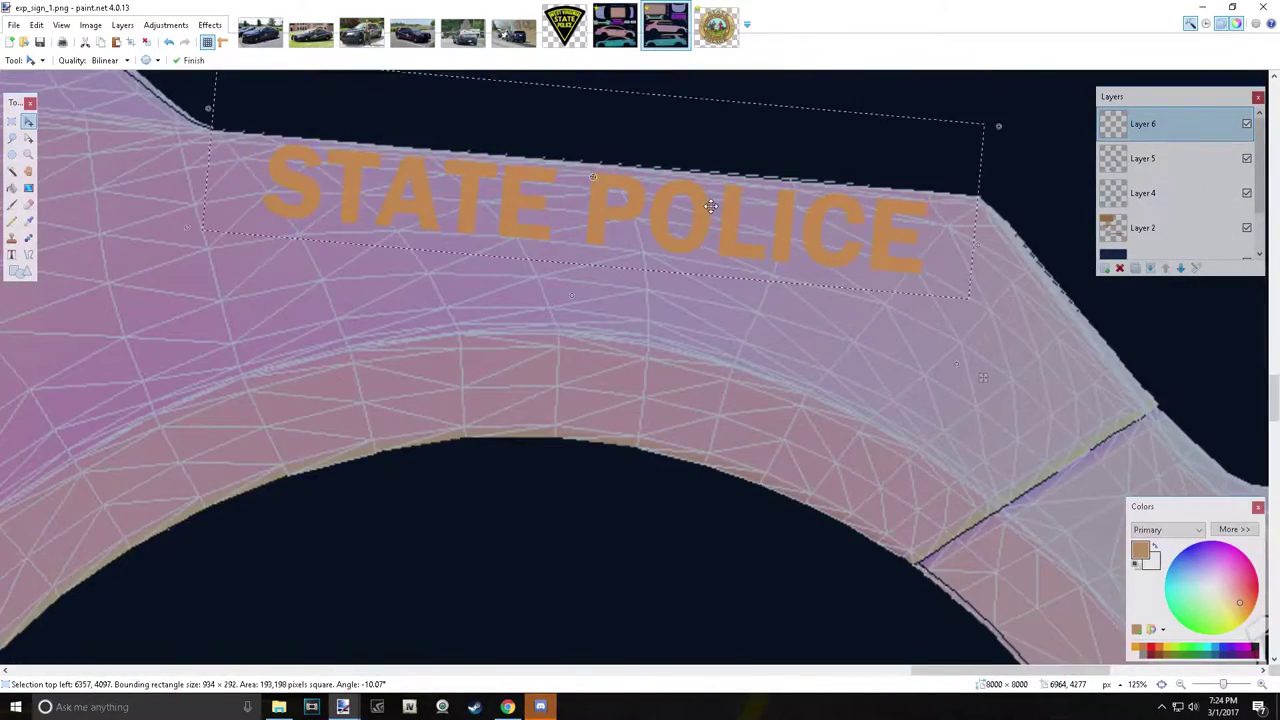
pyautogui.scroll(-4, 710, 205)
pyautogui.click(513, 30)
pyautogui.click(665, 27)
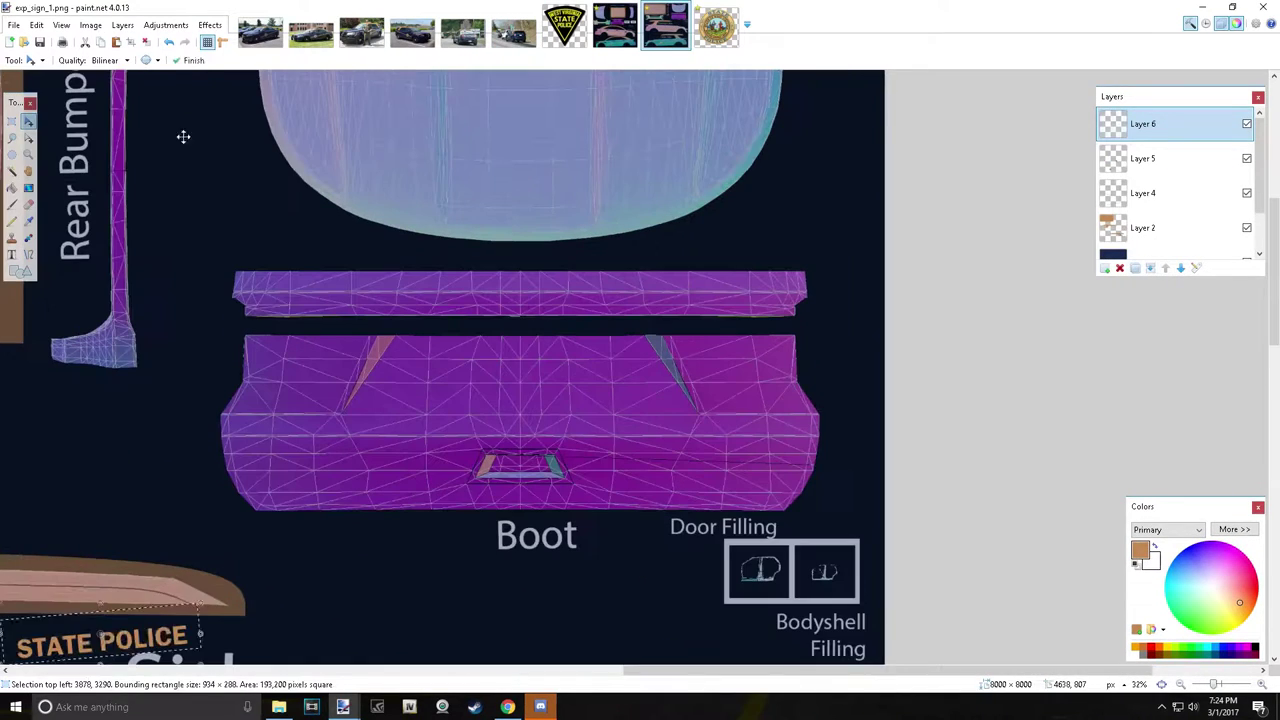
# Letter STATE POLICE on the boot strip at font size 144.
pyautogui.press('t')
pyautogui.click(339, 280)
pyautogui.write('STATE')
pyautogui.click(197, 60)
pyautogui.click(188, 260)
pyautogui.write('POLICE')
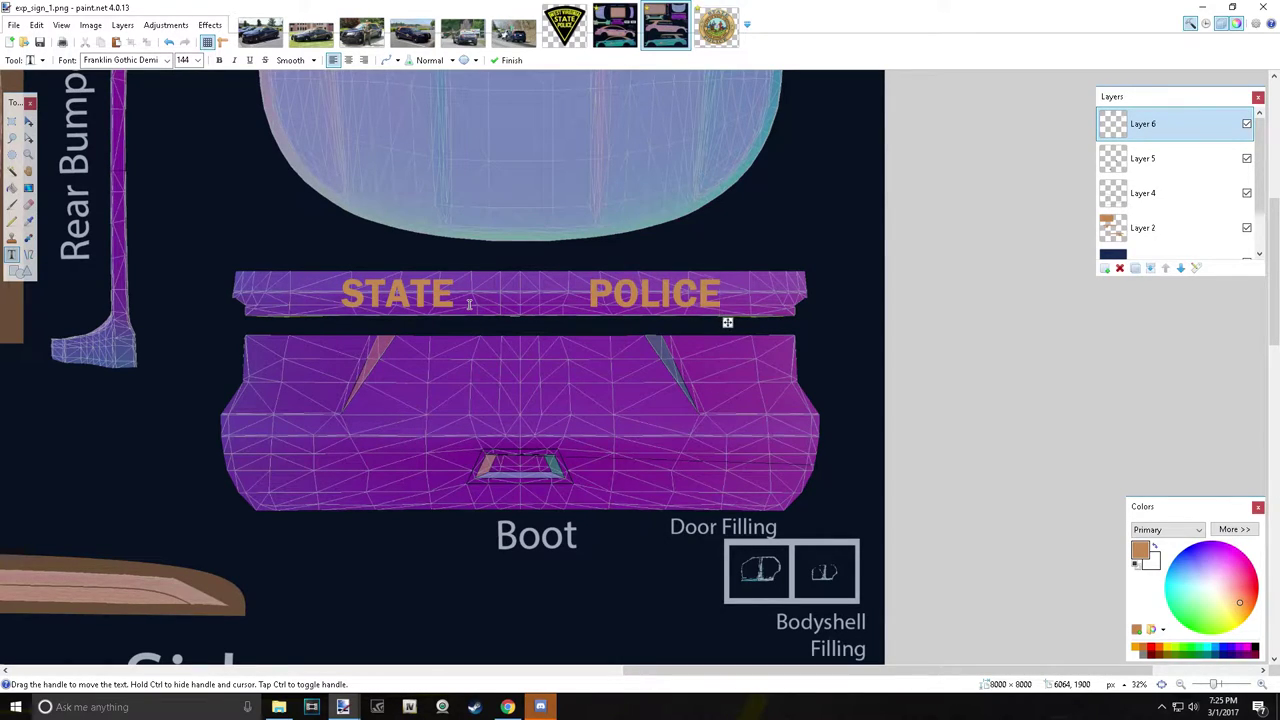
pyautogui.write('s')
# Copy the STATE POLICE lettering from the boot and paste it into Template.png.
pyautogui.moveTo(302, 266); pyautogui.dragTo(754, 325)
pyautogui.click(165, 25)
pyautogui.click(195, 128)
pyautogui.click(657, 423)
pyautogui.hotkey('ctrl', 'c')
pyautogui.click(614, 27)
pyautogui.hotkey('ctrl', 'v')
# Place the lettering on the front bumper grille, aligning STATE and POLICE side by side.
pyautogui.scroll(-2, 812, 163)
pyautogui.moveTo(812, 163); pyautogui.dragTo(683, 457)
pyautogui.click(462, 33)
pyautogui.click(614, 27)
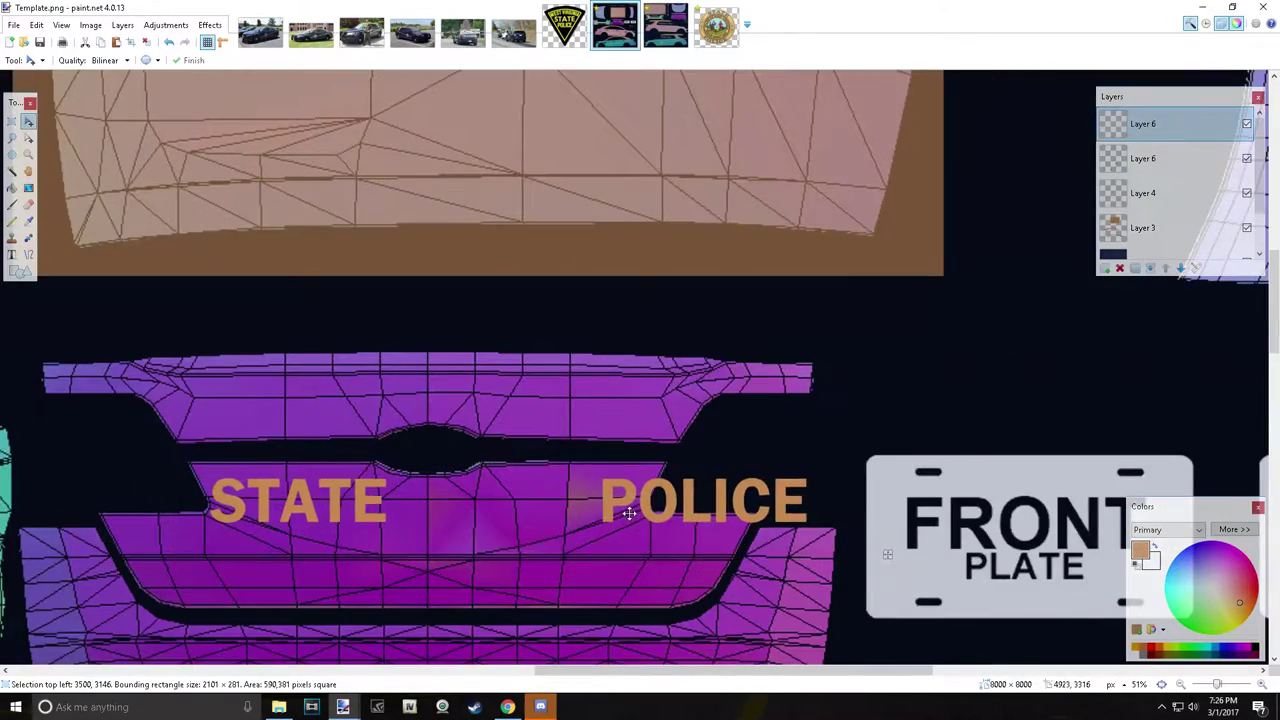
pyautogui.moveTo(180, 471); pyautogui.dragTo(371, 537)
pyautogui.moveTo(322, 499); pyautogui.dragTo(341, 495)
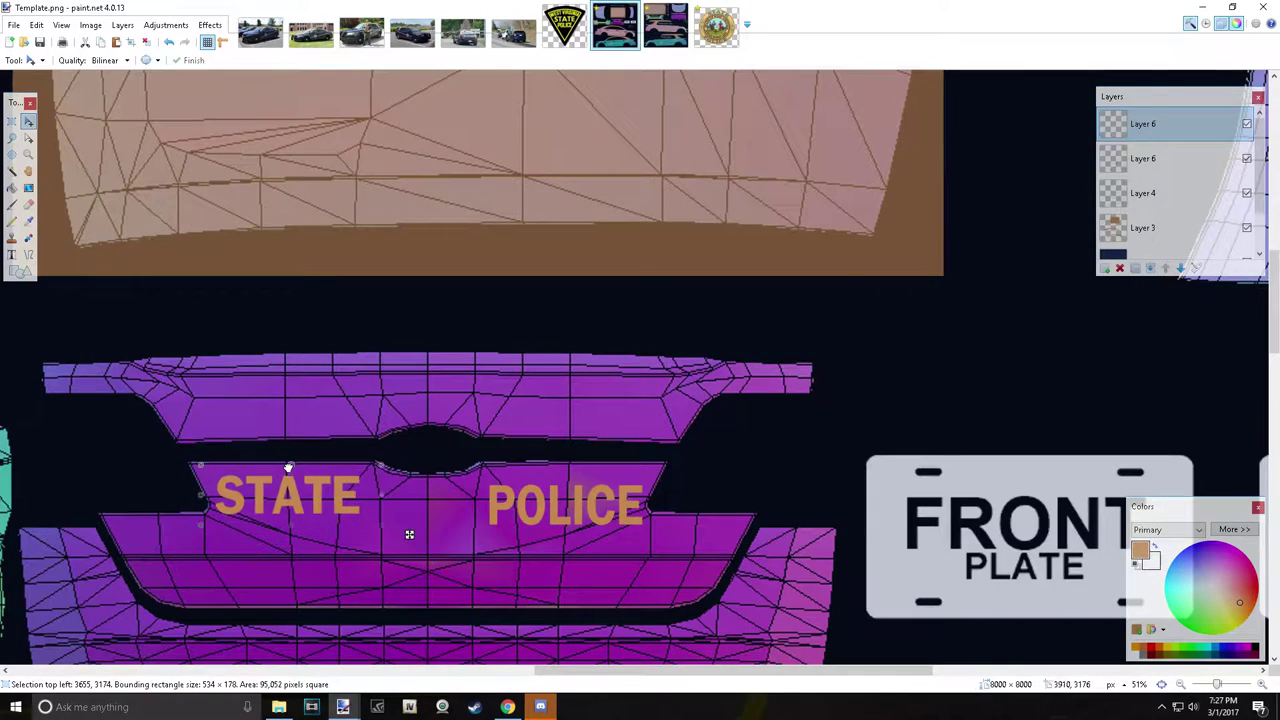
pyautogui.press('s')
pyautogui.moveTo(471, 457); pyautogui.dragTo(663, 543)
pyautogui.moveTo(231, 405); pyautogui.dragTo(560, 478)
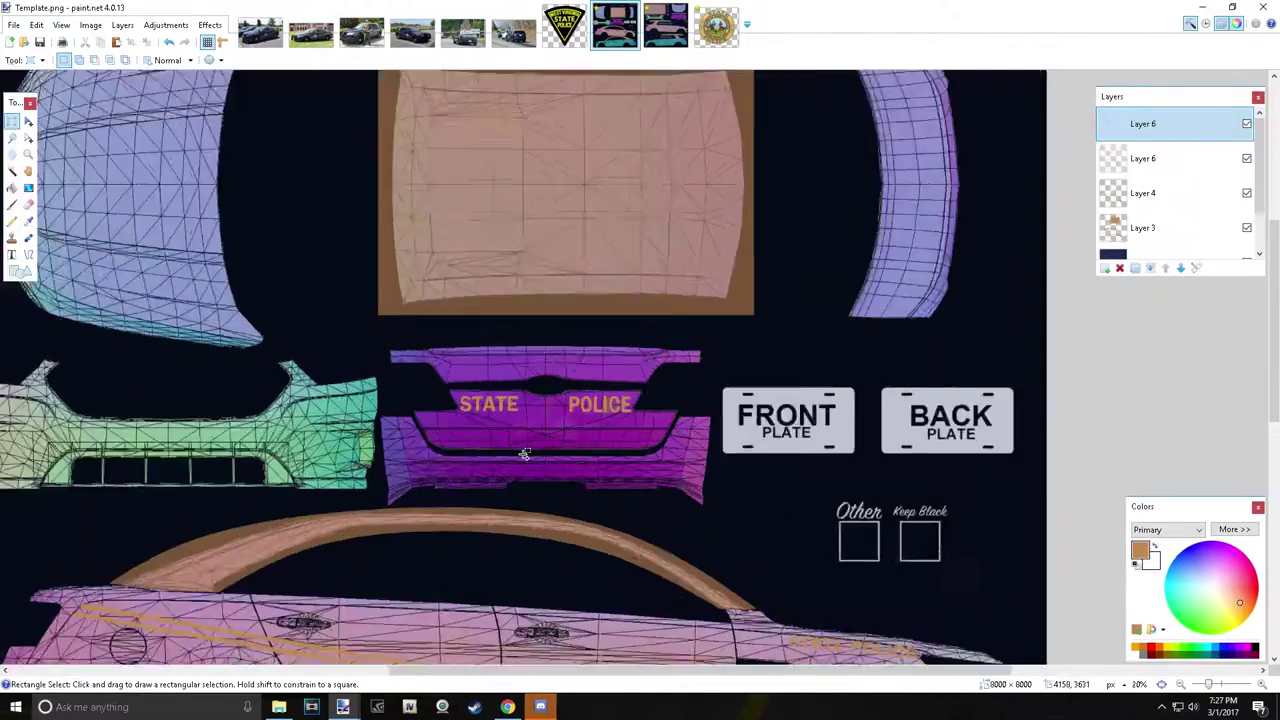
pyautogui.press('t')
pyautogui.click(487, 408)
pyautogui.write('WWw.wvsp.')
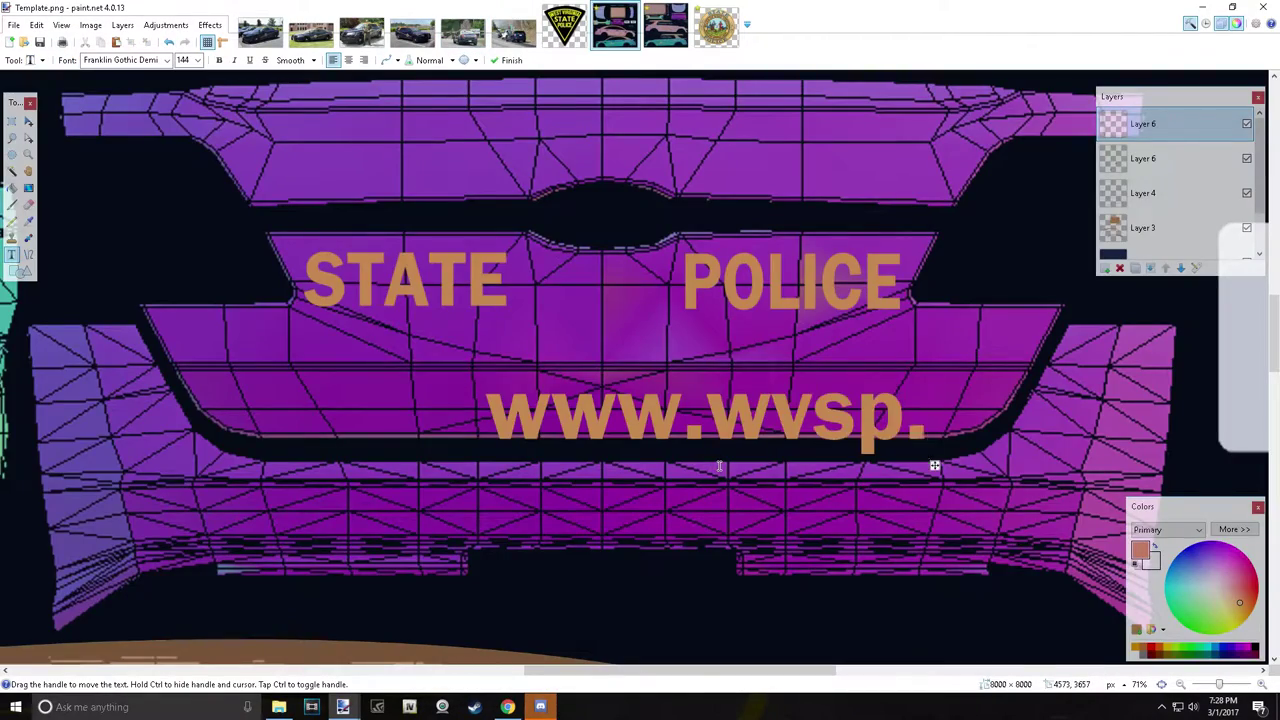
pyautogui.write('gov')
pyautogui.moveTo(1085, 462); pyautogui.dragTo(920, 450)
pyautogui.scroll(-3, 170, 60)
pyautogui.click(170, 60)
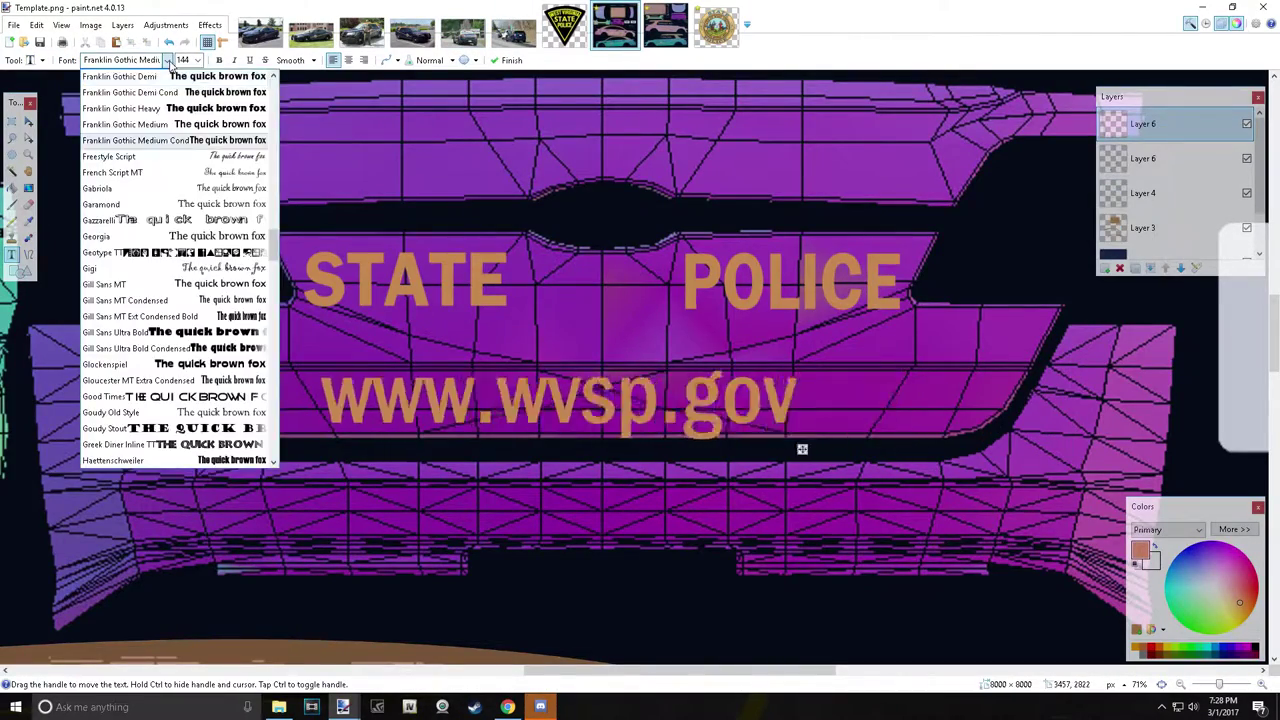
pyautogui.click(168, 60)
pyautogui.press('Down')
pyautogui.press('Down')
pyautogui.press('Down')
pyautogui.press('Down')
pyautogui.press('Down')
pyautogui.press('Down')
pyautogui.press('Down')
pyautogui.press('Down')
pyautogui.press('Down')
pyautogui.press('Down')
pyautogui.press('Down')
pyautogui.press('Down')
pyautogui.press('Down')
pyautogui.press('Down')
pyautogui.press('Down')
pyautogui.press('Down')
pyautogui.press('Down')
pyautogui.press('Down')
pyautogui.press('Down')
pyautogui.press('Down')
pyautogui.press('Down')
pyautogui.press('Down')
pyautogui.press('Down')
pyautogui.press('Down')
pyautogui.press('Up')
pyautogui.press('Down')
pyautogui.press('Down')
pyautogui.press('Down')
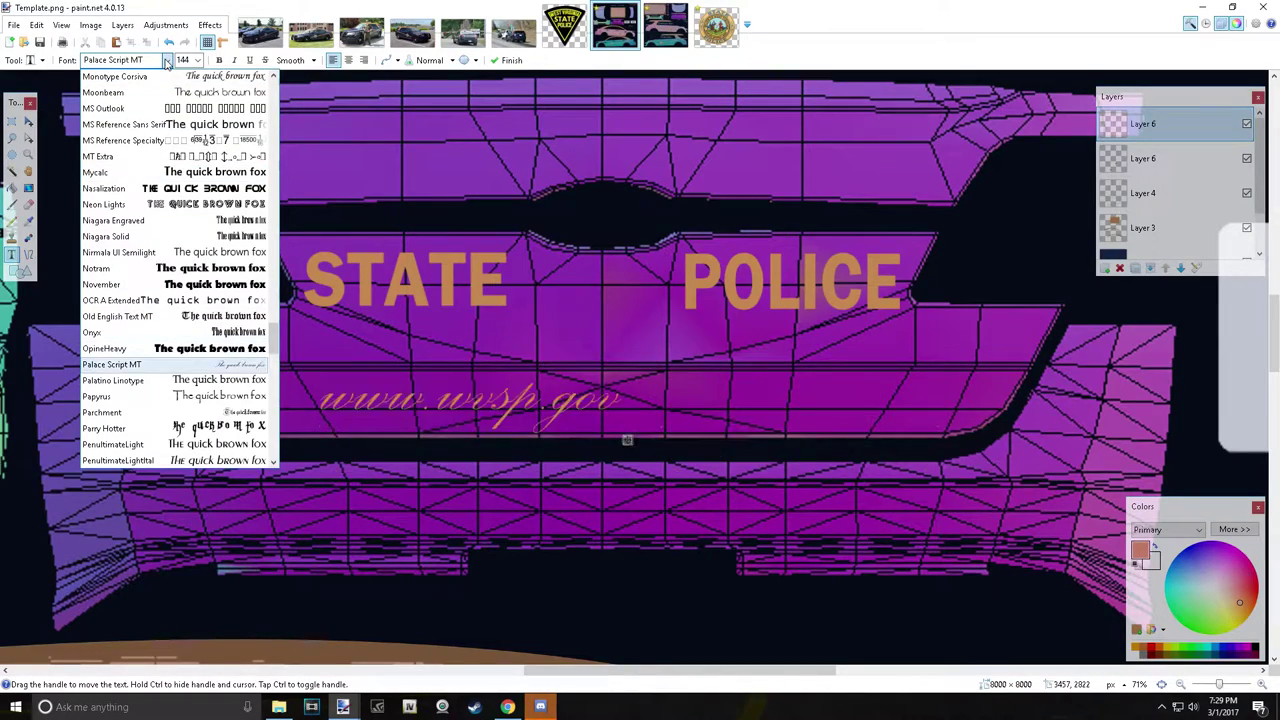
pyautogui.press('Down')
pyautogui.press('Down')
pyautogui.press('Down')
pyautogui.press('Down')
pyautogui.press('Down')
pyautogui.press('Down')
pyautogui.press('Down')
pyautogui.press('Down')
pyautogui.press('Down')
pyautogui.press('Down')
pyautogui.press('Down')
pyautogui.press('Down')
pyautogui.press('Down')
pyautogui.press('Down')
pyautogui.press('Down')
pyautogui.press('Down')
pyautogui.press('Down')
pyautogui.press('Down')
pyautogui.press('Down')
pyautogui.press('Down')
pyautogui.press('Down')
pyautogui.press('Down')
pyautogui.press('Down')
pyautogui.press('Down')
pyautogui.press('Home')
pyautogui.press('Down')
pyautogui.press('Down')
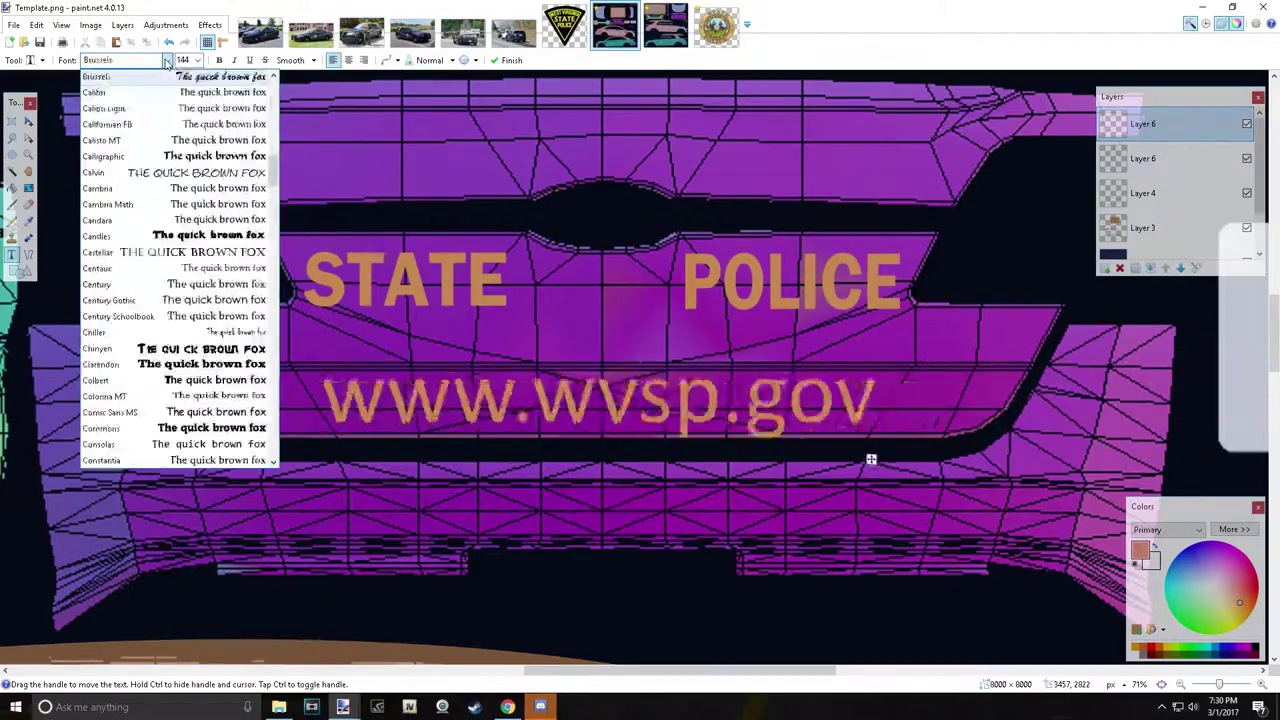
pyautogui.press('Down')
pyautogui.press('Down')
pyautogui.press('Down')
pyautogui.press('Down')
pyautogui.press('Down')
pyautogui.press('Down')
pyautogui.press('Down')
pyautogui.press('Down')
pyautogui.press('Down')
pyautogui.press('Down')
pyautogui.press('Down')
pyautogui.press('Down')
pyautogui.press('Down')
pyautogui.press('Down')
pyautogui.press('Down')
pyautogui.press('Down')
pyautogui.press('Down')
pyautogui.press('Down')
pyautogui.press('Down')
pyautogui.press('Down')
pyautogui.press('Down')
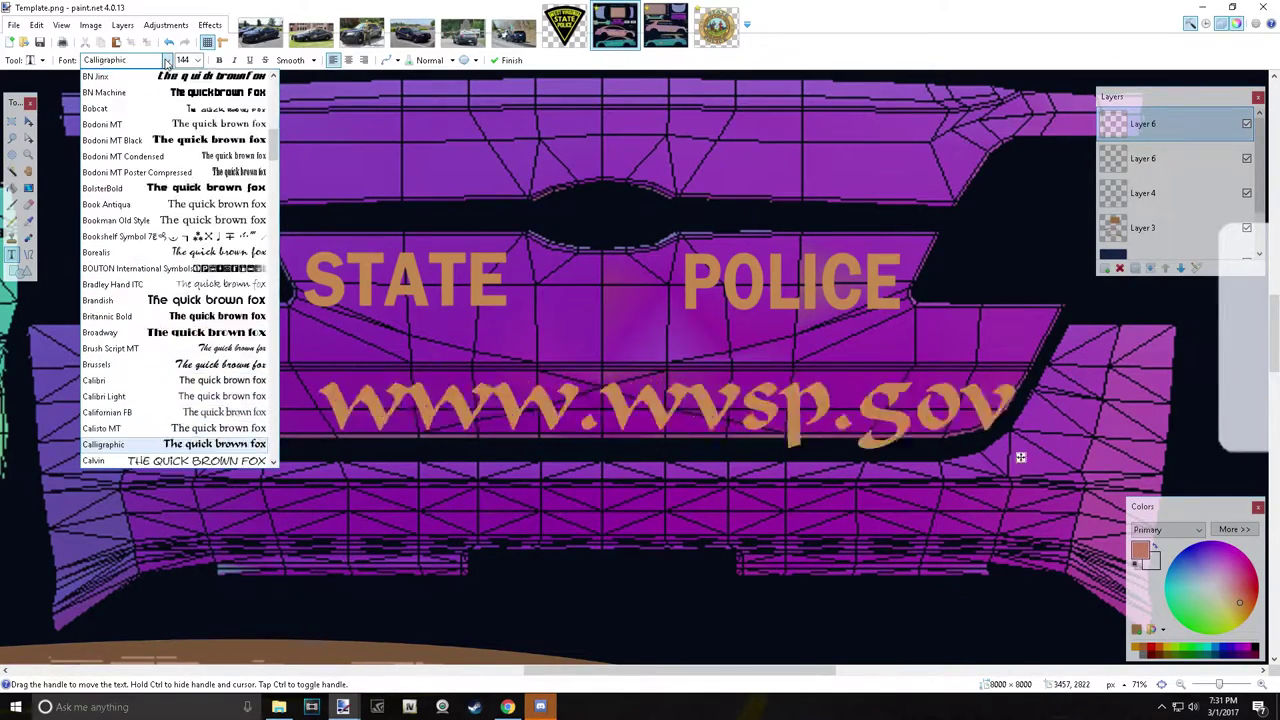
pyautogui.press('Down')
pyautogui.press('Down')
pyautogui.press('Down')
pyautogui.press('Down')
pyautogui.press('Down')
pyautogui.press('Down')
pyautogui.press('Down')
pyautogui.press('Down')
pyautogui.press('Down')
pyautogui.press('Down')
pyautogui.press('Down')
pyautogui.press('Down')
pyautogui.press('Down')
pyautogui.press('Down')
pyautogui.press('Down')
pyautogui.press('Down')
pyautogui.press('Down')
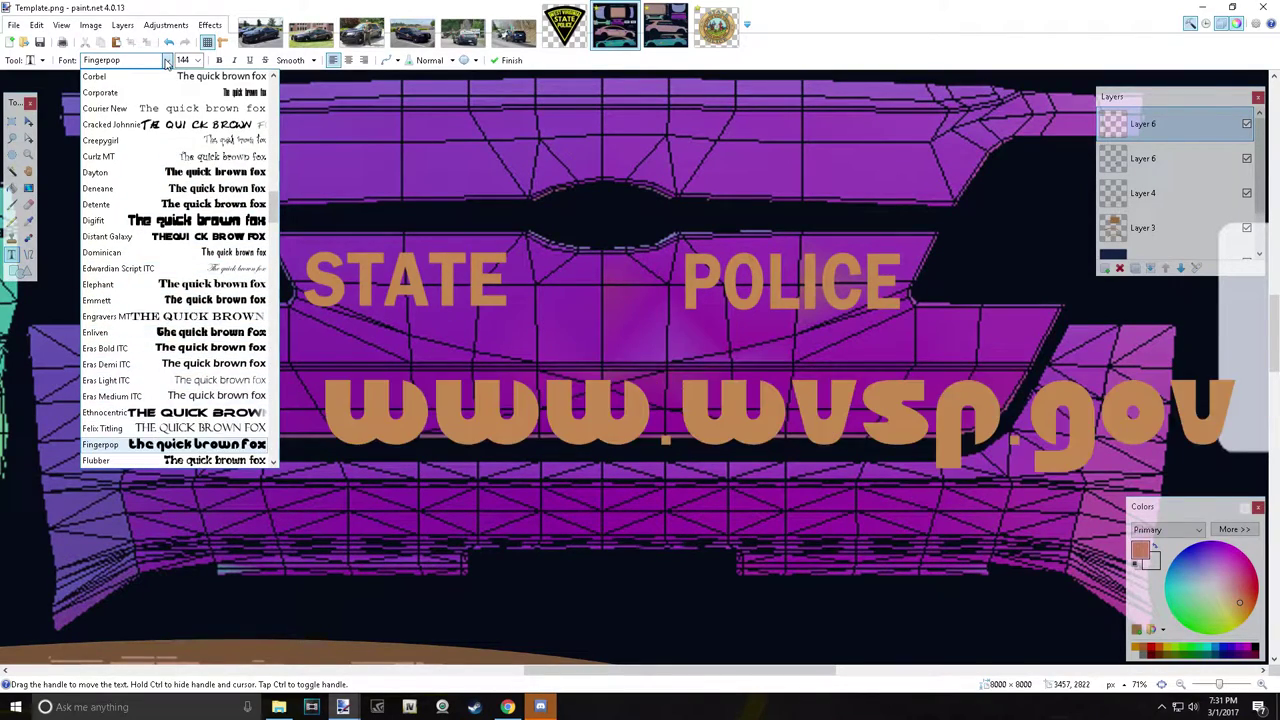
pyautogui.press('Down')
pyautogui.press('Down')
pyautogui.press('Down')
pyautogui.press('Down')
pyautogui.press('Down')
pyautogui.press('Down')
pyautogui.press('Down')
pyautogui.press('Down')
pyautogui.press('Down')
pyautogui.press('Down')
pyautogui.press('Down')
pyautogui.press('Down')
pyautogui.press('Return')
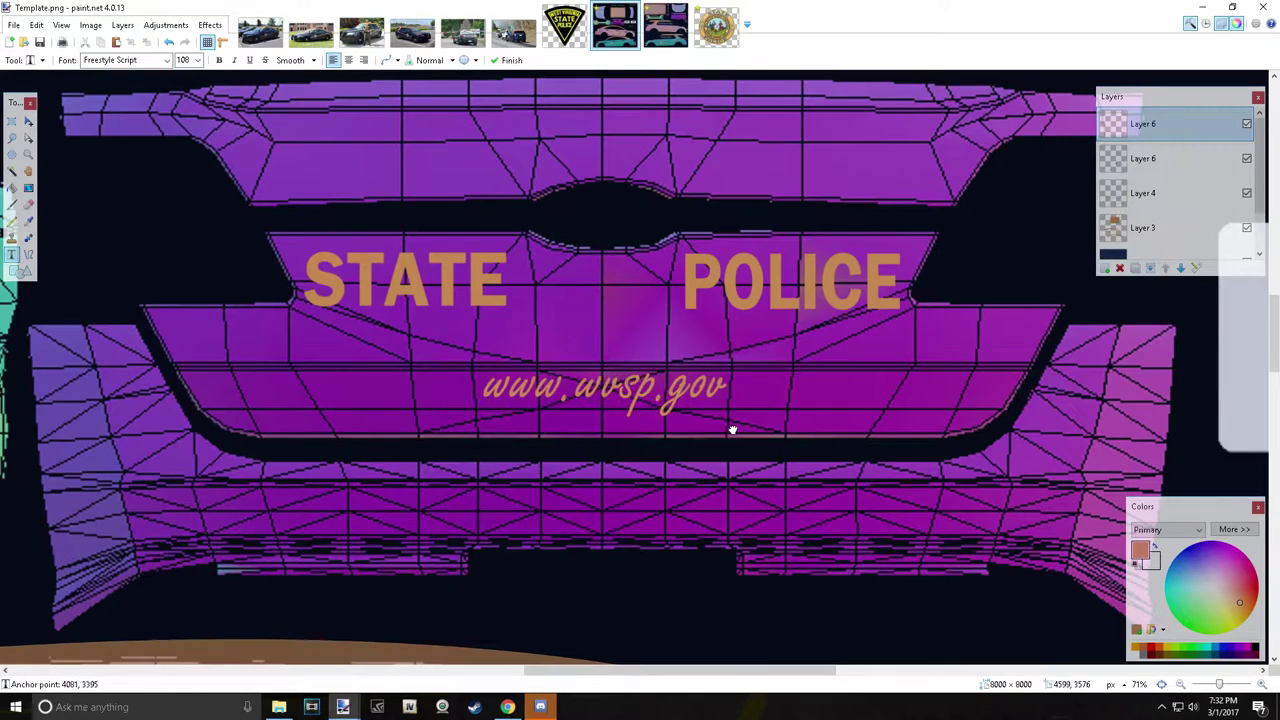
# Select the website text on the bumper and bring up the Effects menu.
pyautogui.press('s')
pyautogui.moveTo(465, 355); pyautogui.dragTo(730, 426)
pyautogui.click(210, 25)
pyautogui.click(400, 270)
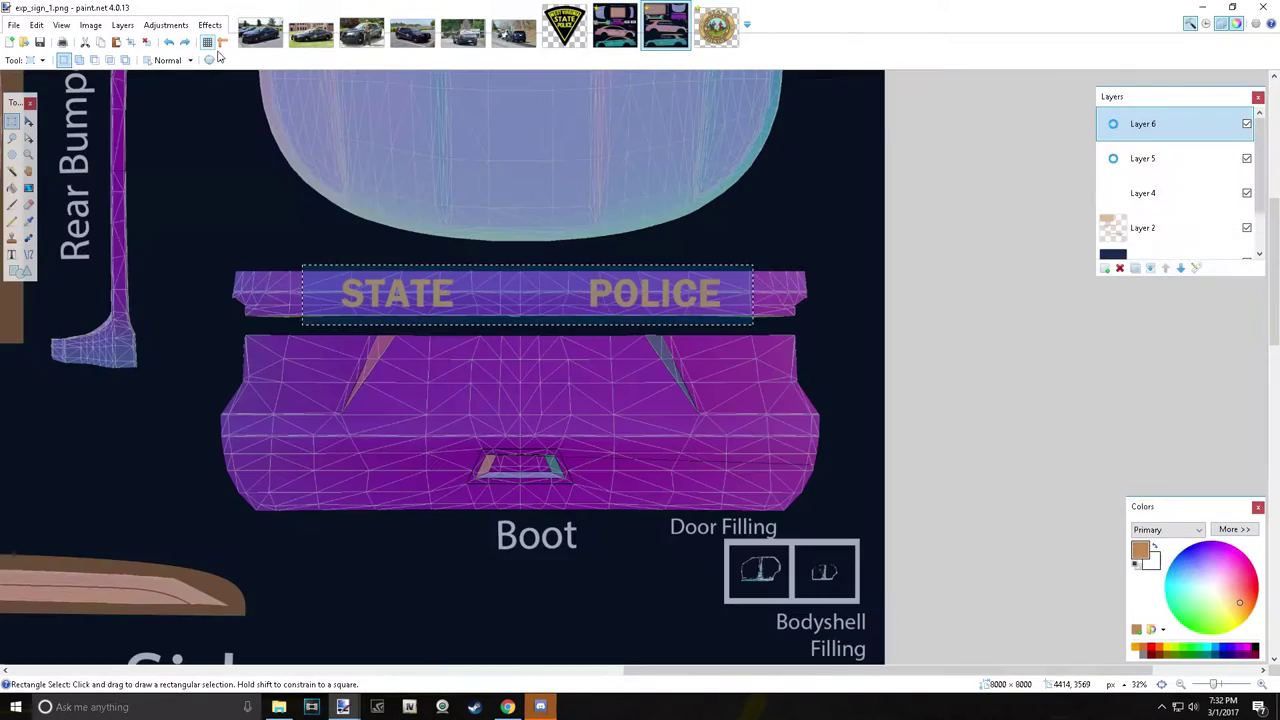
# After checking the reference photo, cover the FRONT PLATE placeholder with a white rectangle.
pyautogui.click(507, 36)
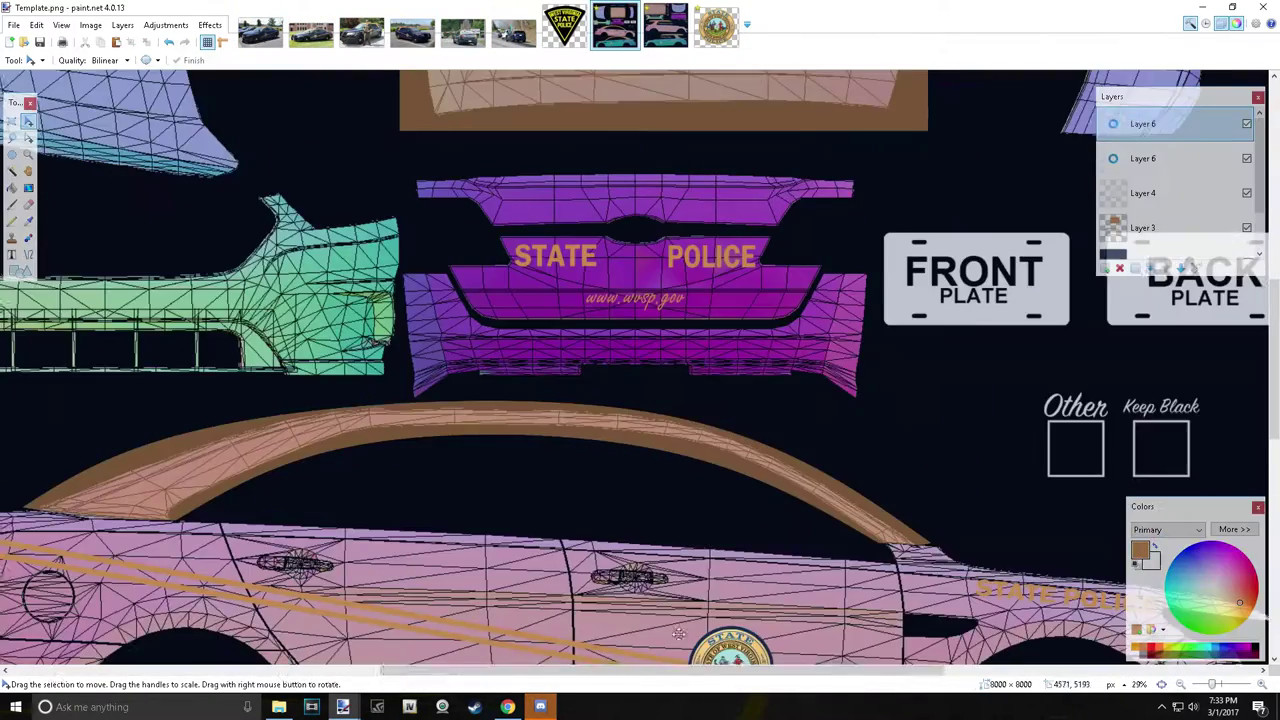
pyautogui.click(20, 271)
pyautogui.moveTo(238, 155); pyautogui.dragTo(647, 362)
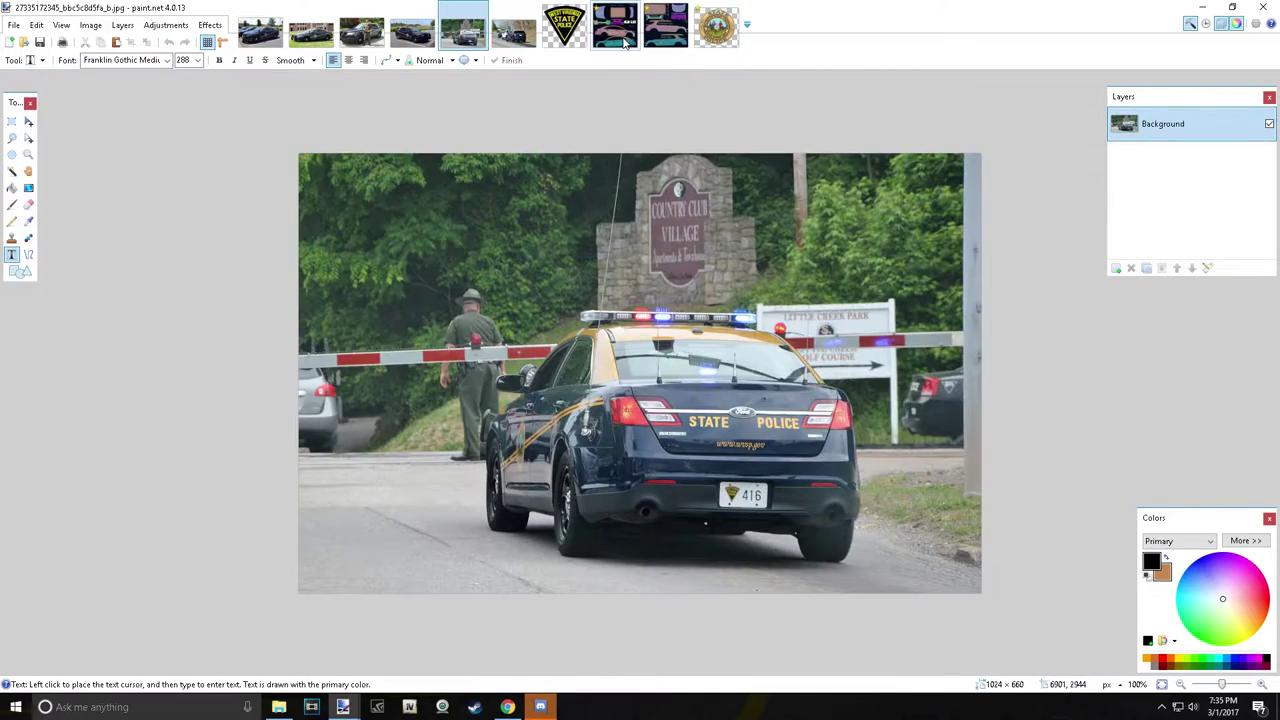
# Try fonts for 416 text on the back plate, then undo that first attempt.
pyautogui.click(616, 28)
pyautogui.write('416')
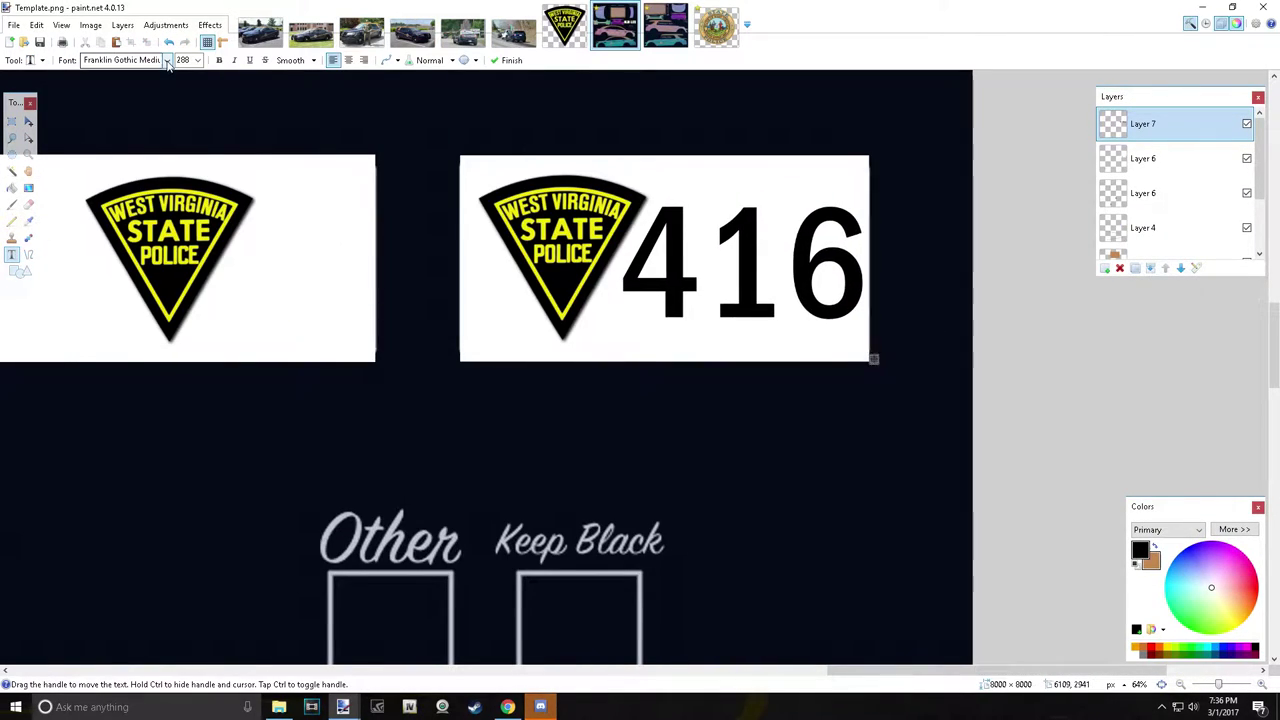
pyautogui.click(167, 62)
pyautogui.press('Down')
pyautogui.press('Down')
pyautogui.press('Down')
pyautogui.press('Down')
pyautogui.press('Down')
pyautogui.press('Down')
pyautogui.press('Down')
pyautogui.press('Down')
pyautogui.press('Down')
pyautogui.press('Down')
pyautogui.press('Down')
pyautogui.press('Down')
pyautogui.press('Down')
pyautogui.press('Down')
pyautogui.press('Down')
pyautogui.click(12, 120)
pyautogui.moveTo(915, 193); pyautogui.dragTo(700, 341)
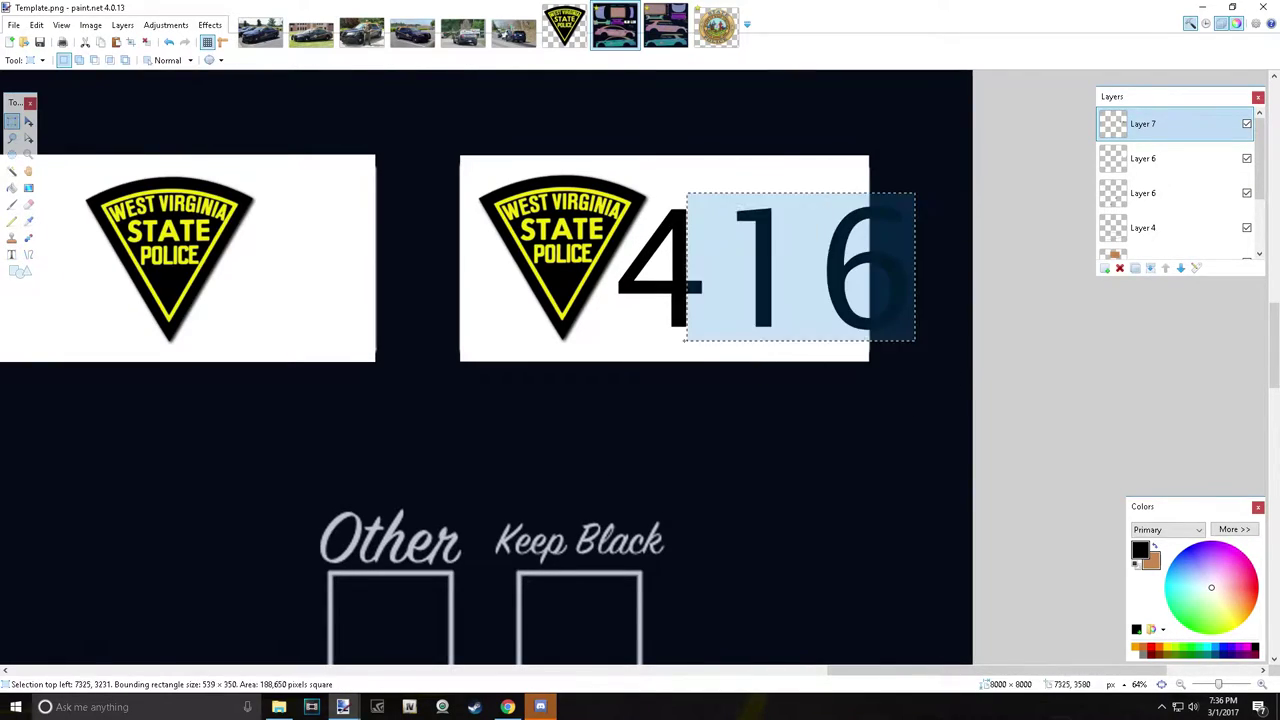
pyautogui.hotkey('ctrl', 'z')
pyautogui.hotkey('ctrl', 'z')
# Place fresh 416 text and squeeze it narrower to fit beside the patch.
pyautogui.click(12, 255)
pyautogui.click(12, 120)
pyautogui.moveTo(1049, 354); pyautogui.dragTo(1028, 363)
pyautogui.click(210, 24)
pyautogui.click(688, 412)
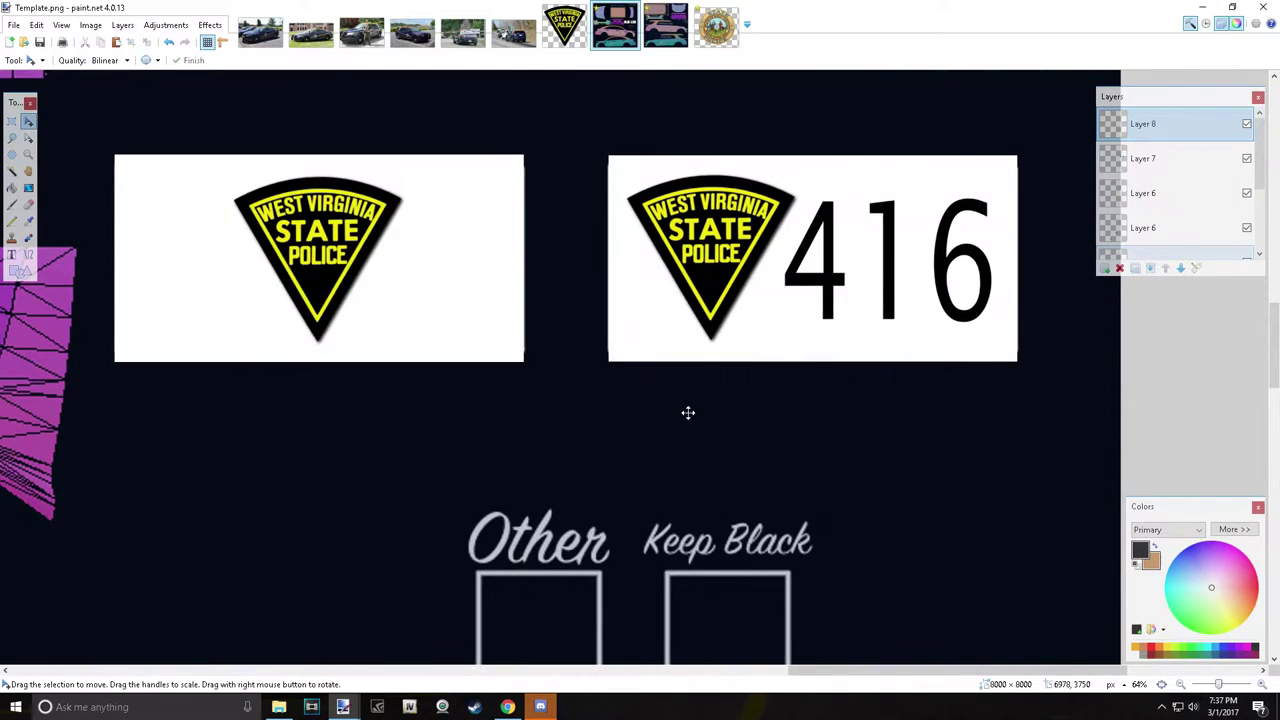
pyautogui.scroll(-5, 760, 408)
pyautogui.scroll(-2, 832, 403)
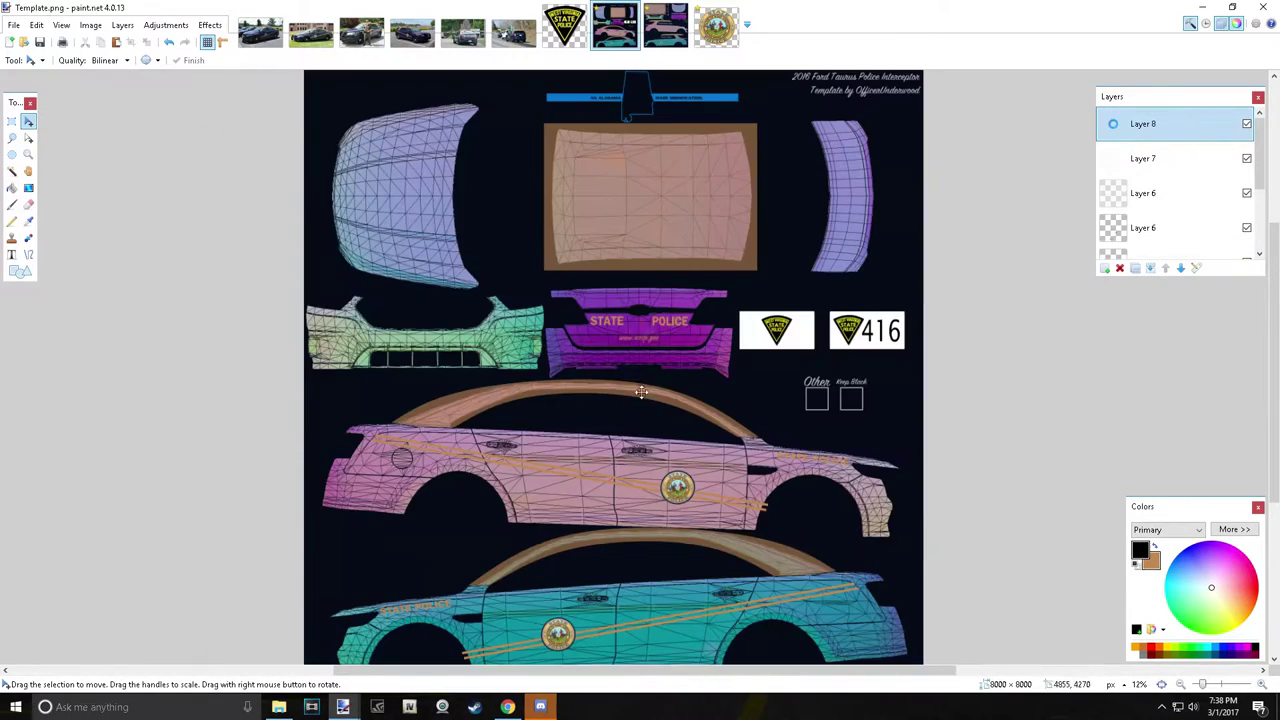
# Draw a black box over the Other and Keep Black squares.
pyautogui.press('o')
pyautogui.scroll(2, 832, 398)
pyautogui.moveTo(719, 371); pyautogui.dragTo(887, 456)
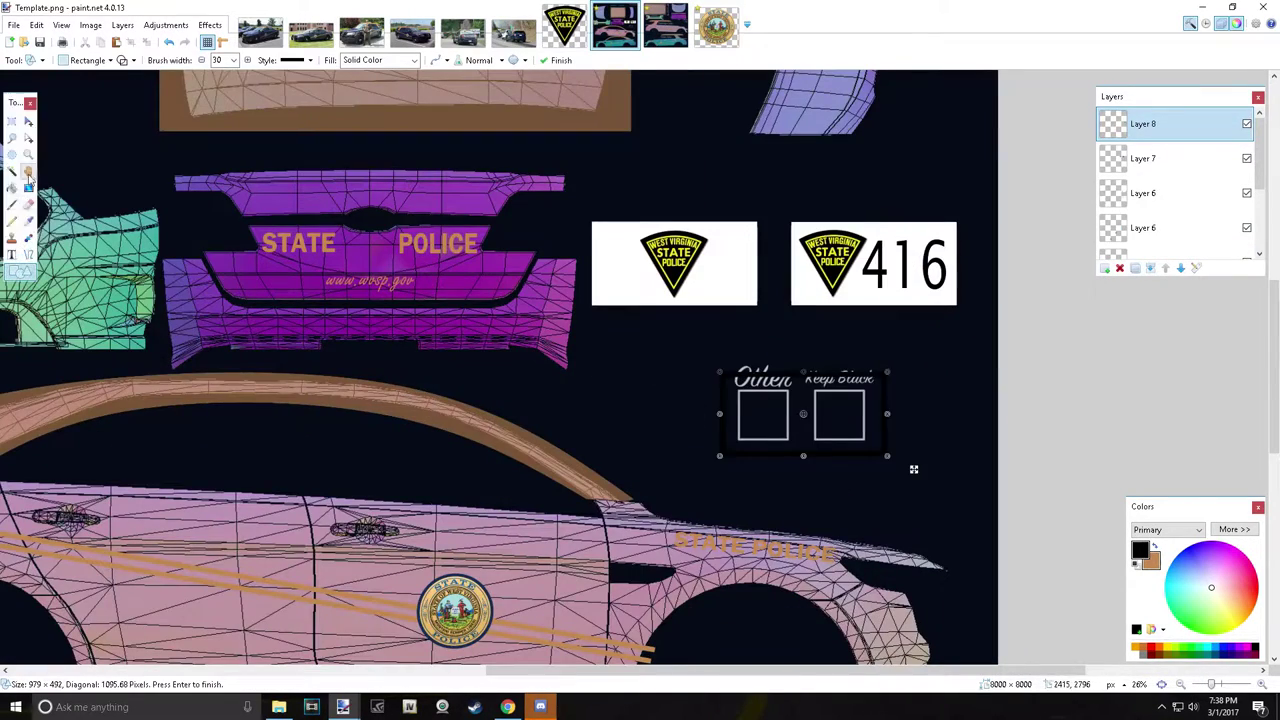
pyautogui.press('f')
pyautogui.click(310, 32)
pyautogui.click(361, 32)
pyautogui.click(455, 33)
# Set the template's navy Layer 2 opacity to 255.
pyautogui.click(615, 27)
pyautogui.scroll(-2, 1170, 180)
pyautogui.doubleClick(1150, 206)
pyautogui.moveTo(650, 379); pyautogui.dragTo(743, 388)
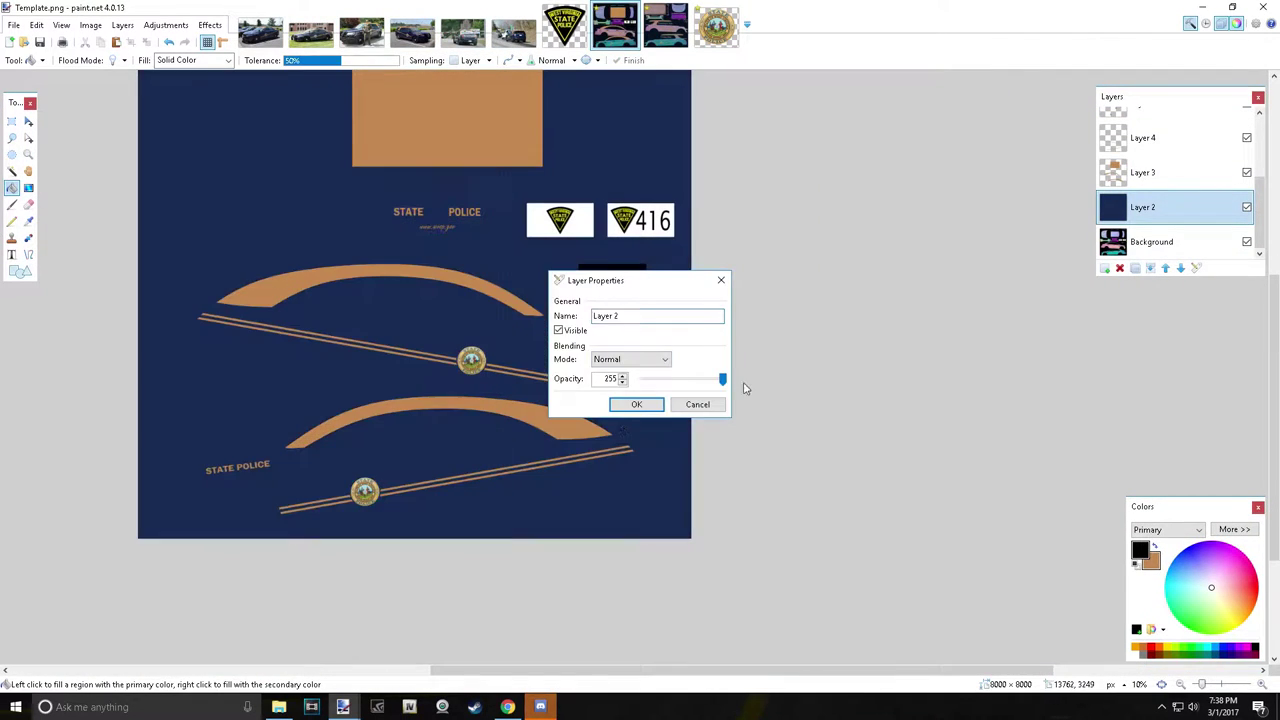
pyautogui.click(636, 404)
# Set exp_sign_1's navy Layer 3 opacity to 255, then start Save As on the template.
pyautogui.hotkey('ctrl', 'Tab')
pyautogui.click(1174, 197)
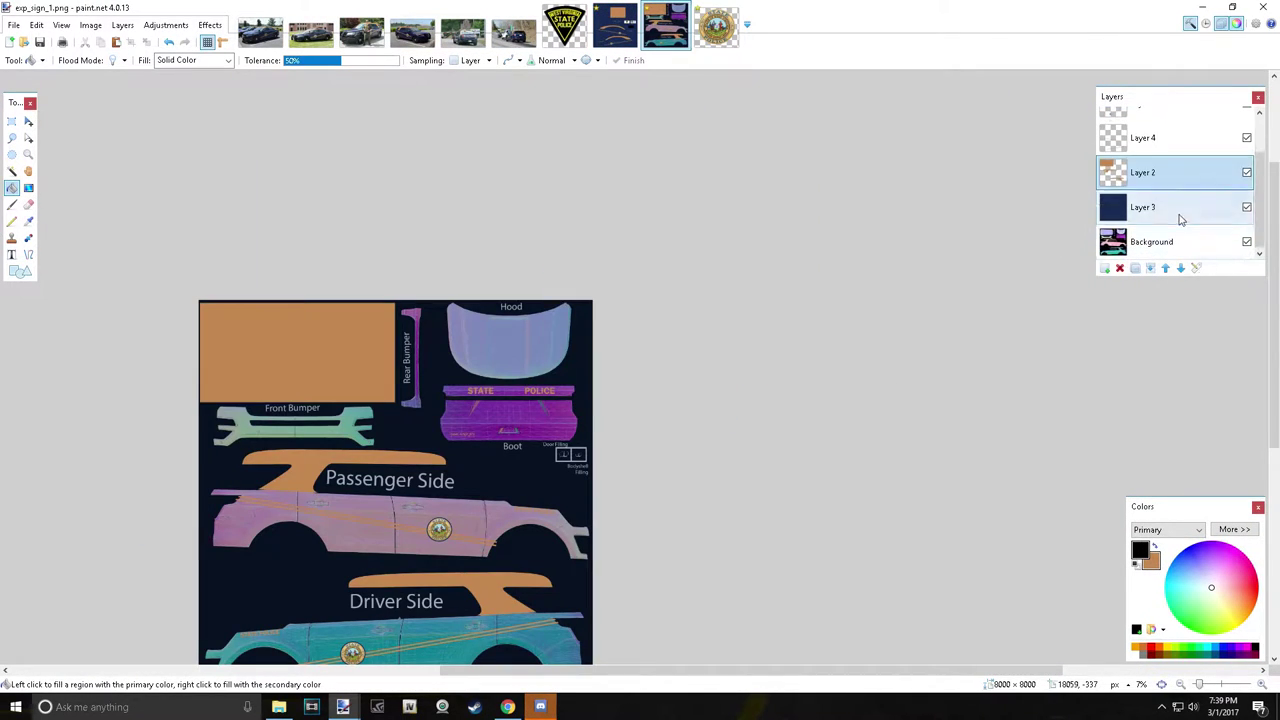
pyautogui.doubleClick(1180, 218)
pyautogui.moveTo(650, 378); pyautogui.dragTo(740, 378)
pyautogui.click(634, 404)
pyautogui.scroll(5, 478, 508)
pyautogui.scroll(-3, 478, 508)
pyautogui.scroll(-2, 478, 508)
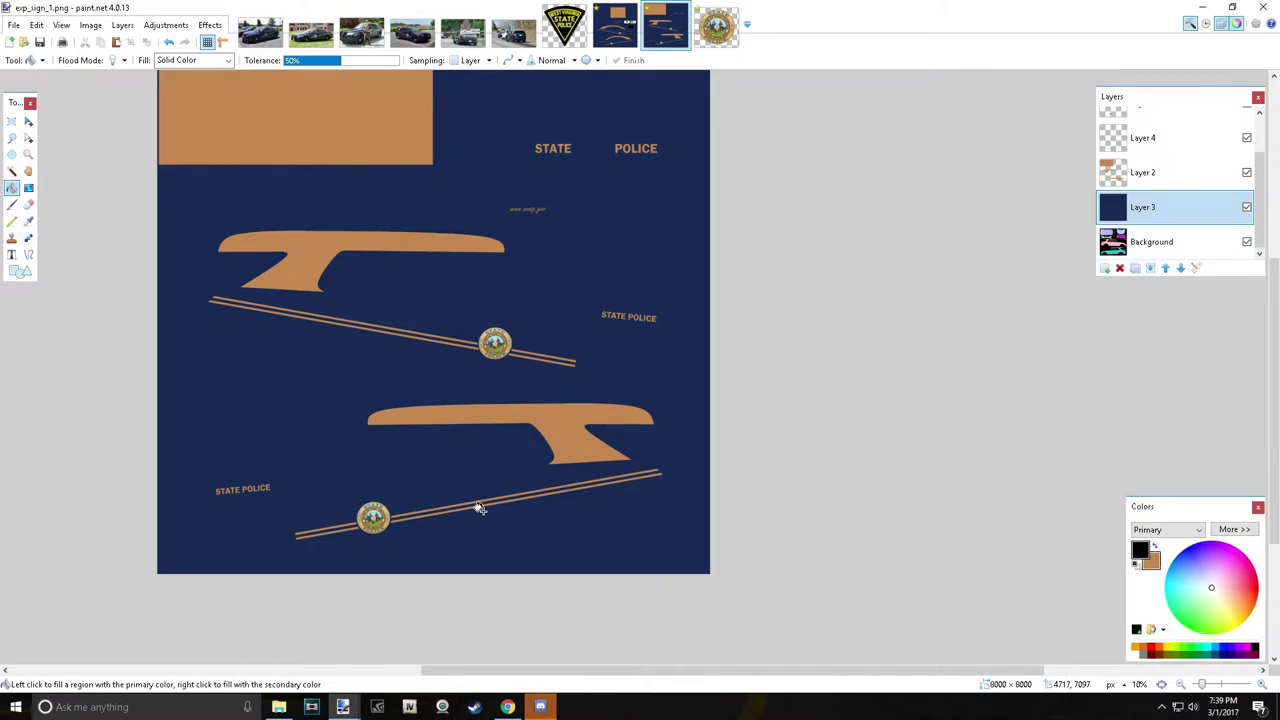
pyautogui.click(618, 14)
pyautogui.hotkey('ctrl', 'shift', 's')
# Save the template as WV FPIS and save exp_sign_1 as exp_sign_1.pdn.
pyautogui.write('WV FPIS')
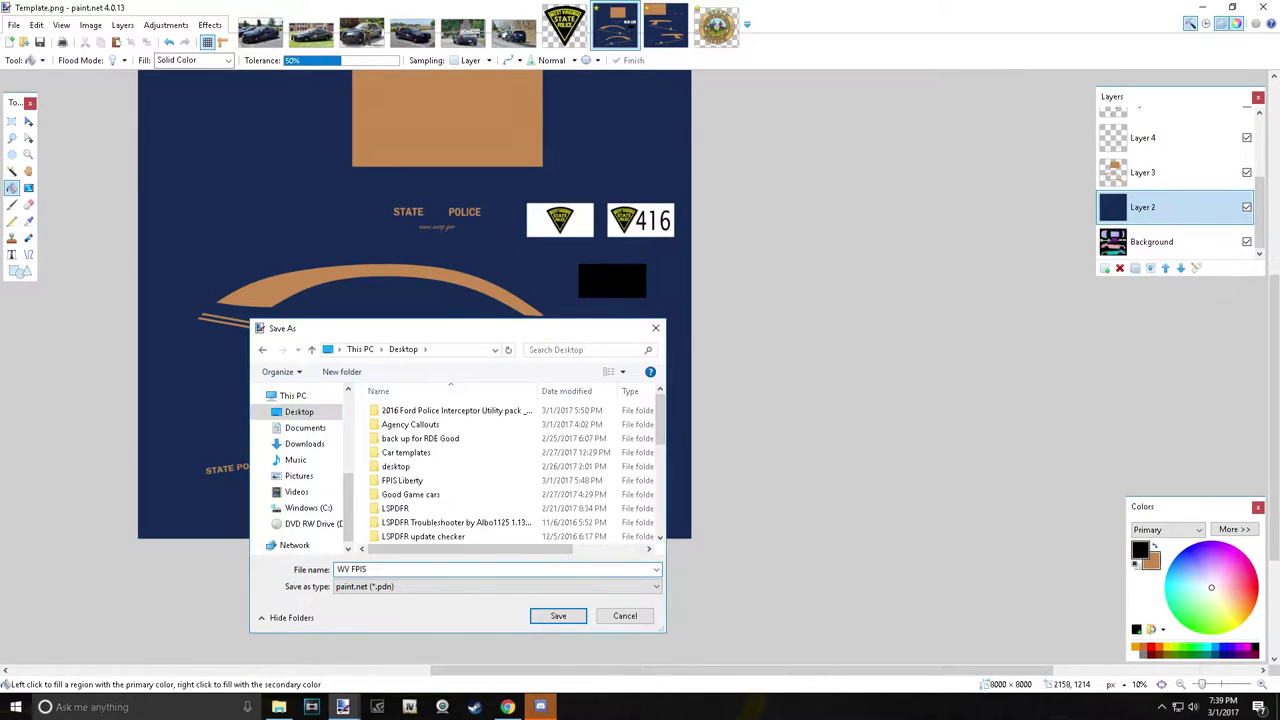
pyautogui.press('Return')
pyautogui.press('Return')
pyautogui.hotkey('ctrl', 'Tab')
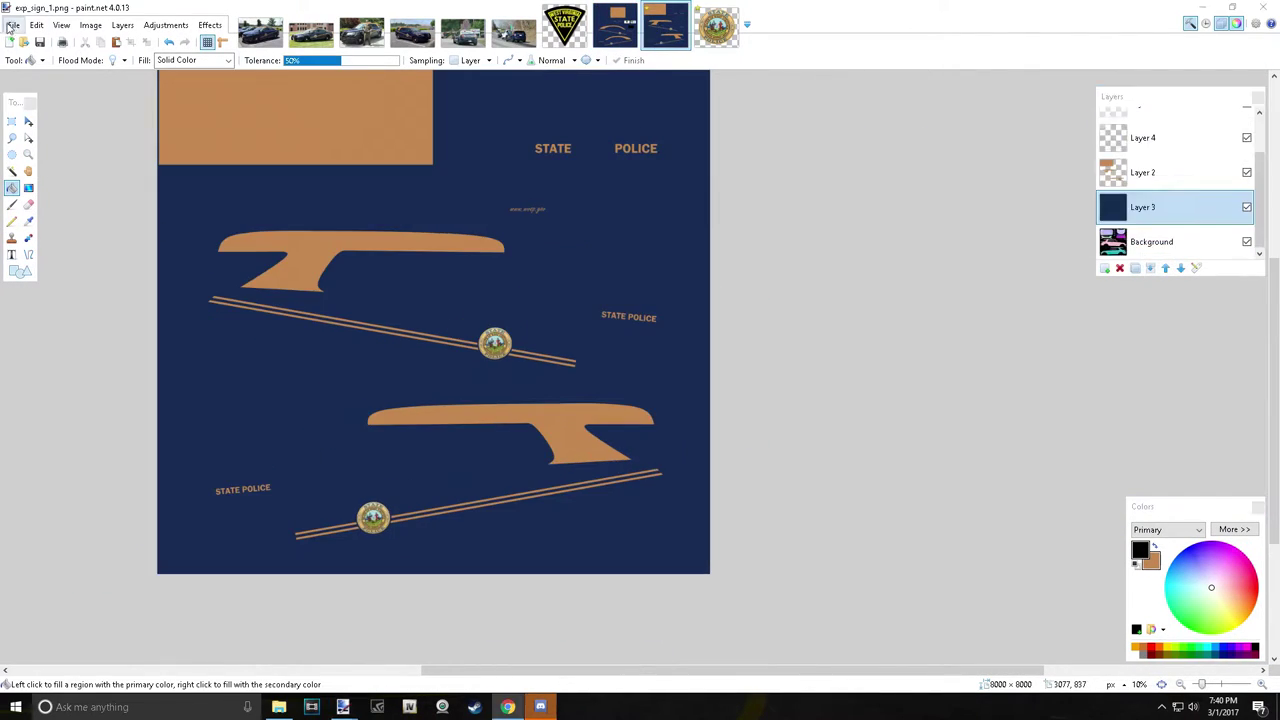
pyautogui.hotkey('ctrl', 'shift', 's')
pyautogui.press('Return')
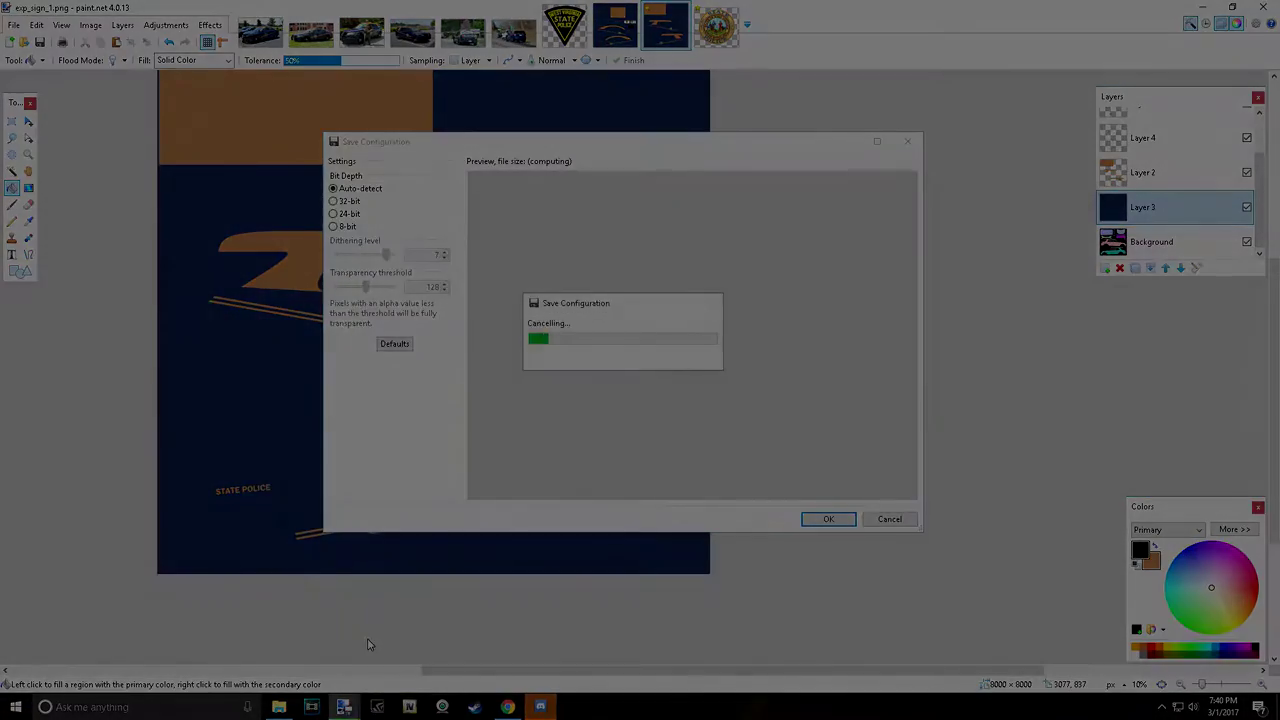